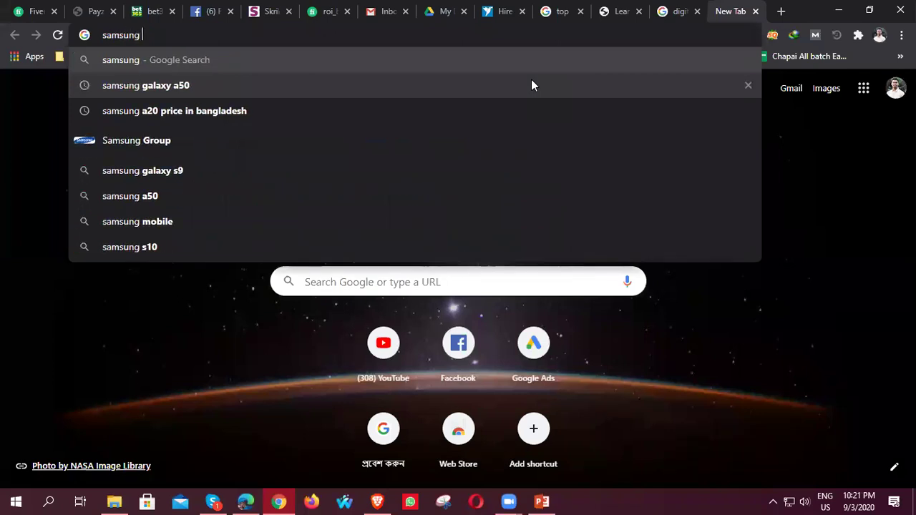
Step: Search Google for 'samsung galaxy a50'
left_click(359, 86)
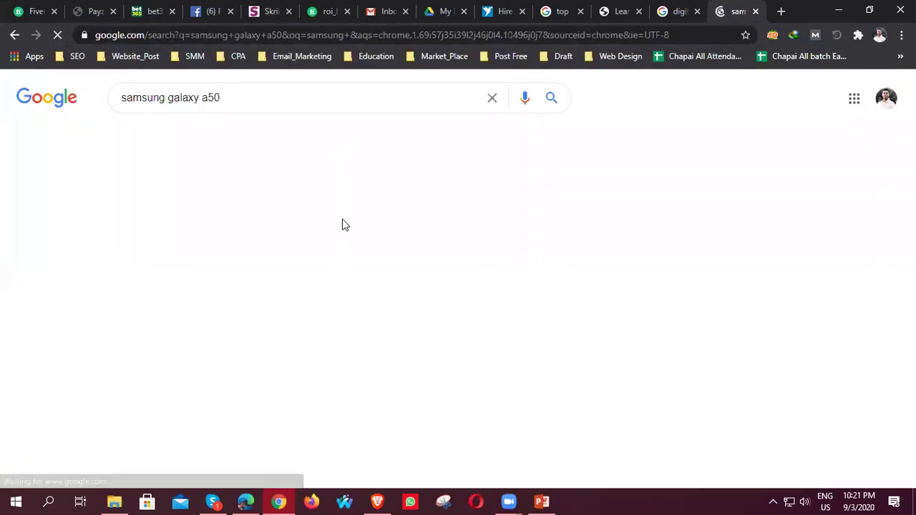
scroll(235, 215, "down", 3)
scroll(283, 215, "up", 3)
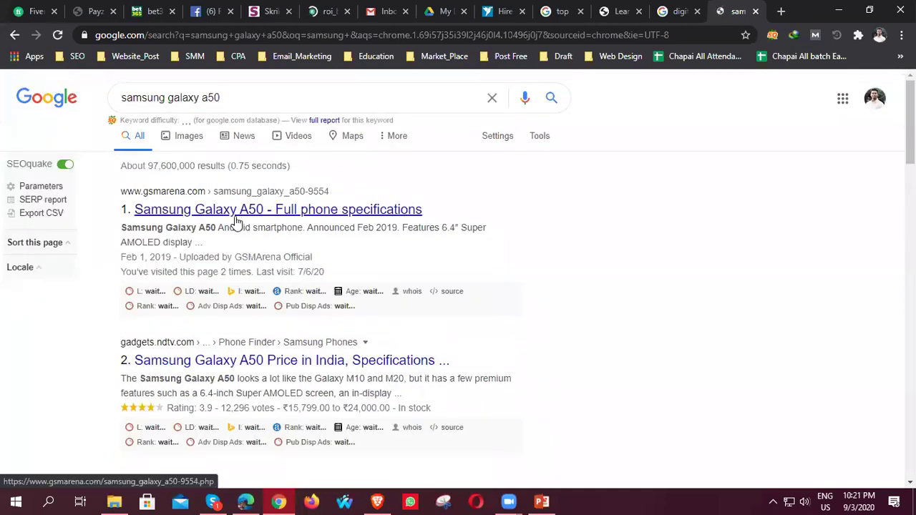
Step: Read through the GSMArena Galaxy A50 full specifications, then start a new browser tab
left_click(237, 218)
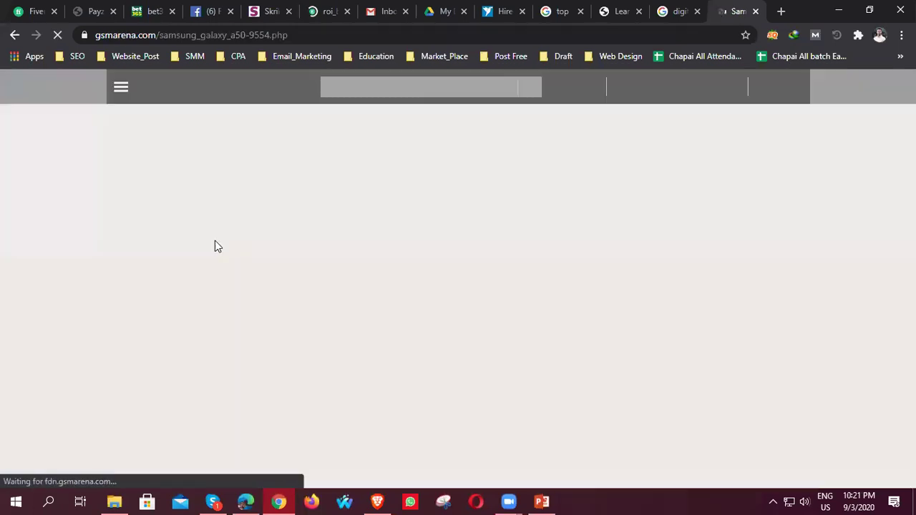
scroll(260, 270, "down", 3)
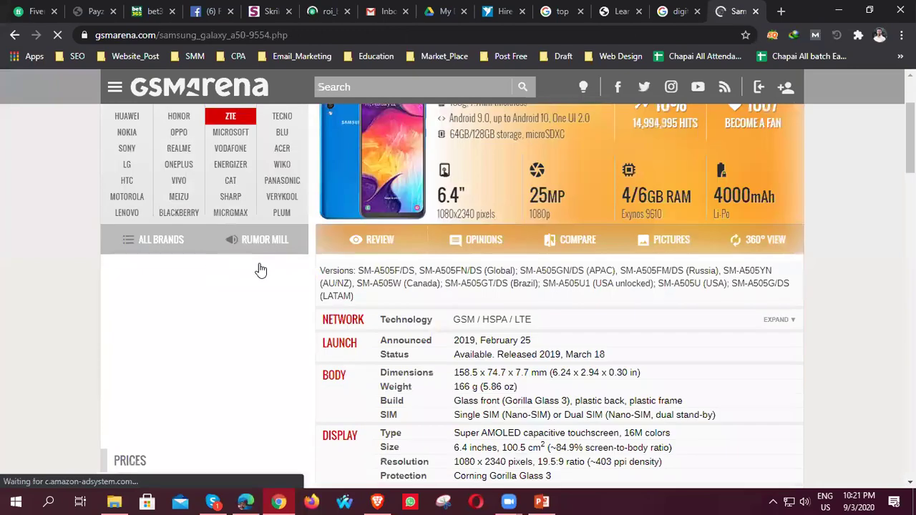
scroll(262, 268, "down", 20)
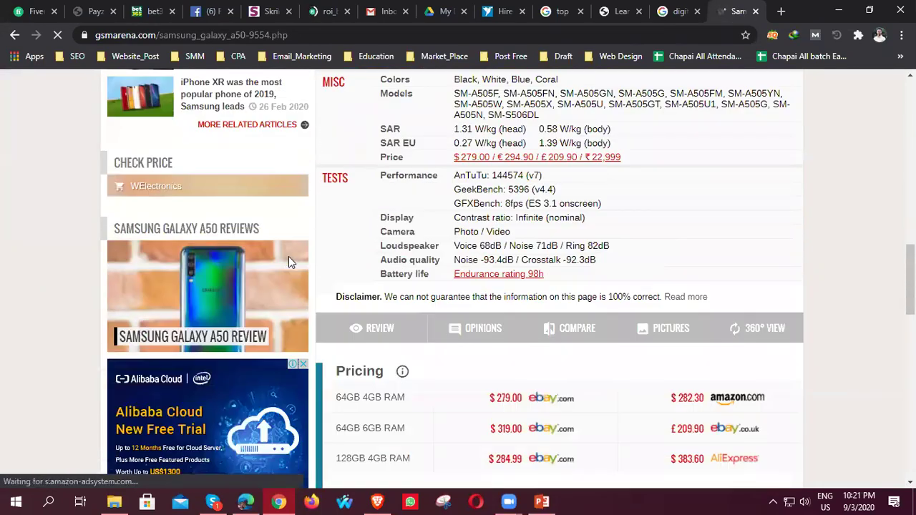
scroll(351, 268, "down", 3)
scroll(349, 263, "up", 4)
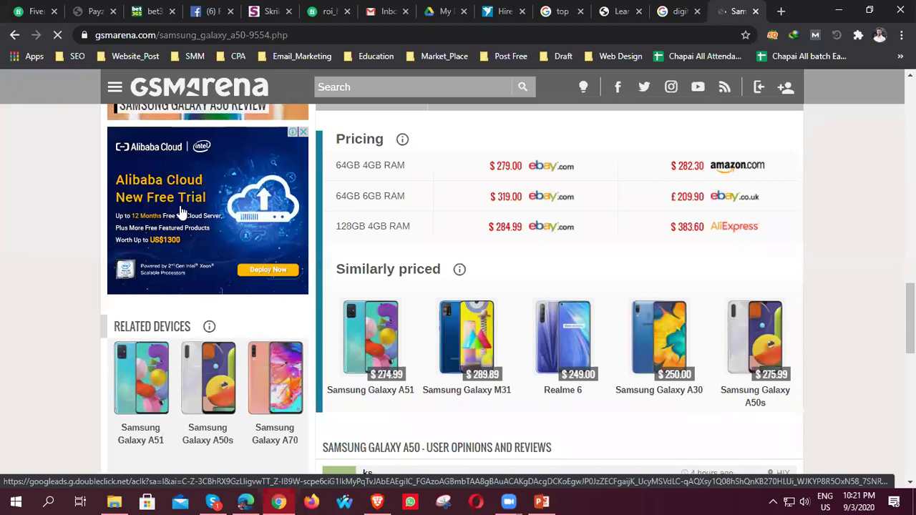
scroll(172, 265, "down", 4)
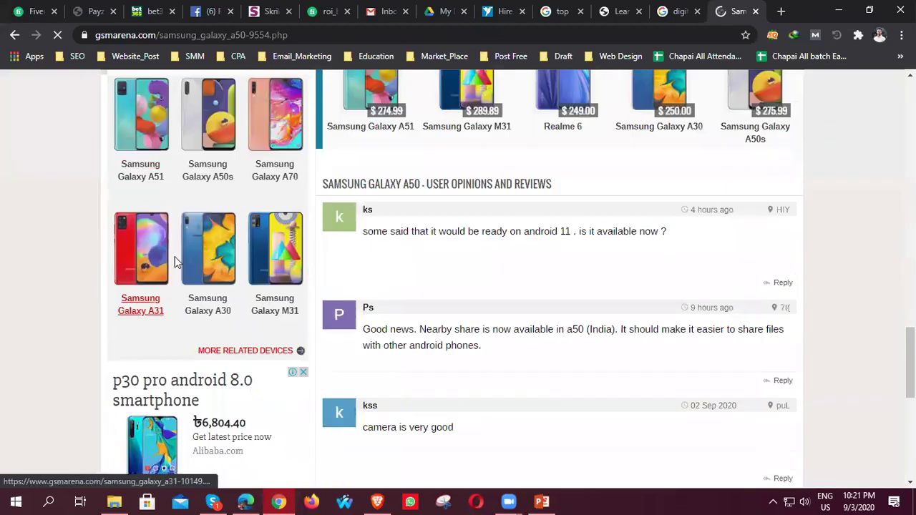
scroll(244, 258, "down", 4)
scroll(252, 271, "up", 6)
scroll(249, 278, "up", 15)
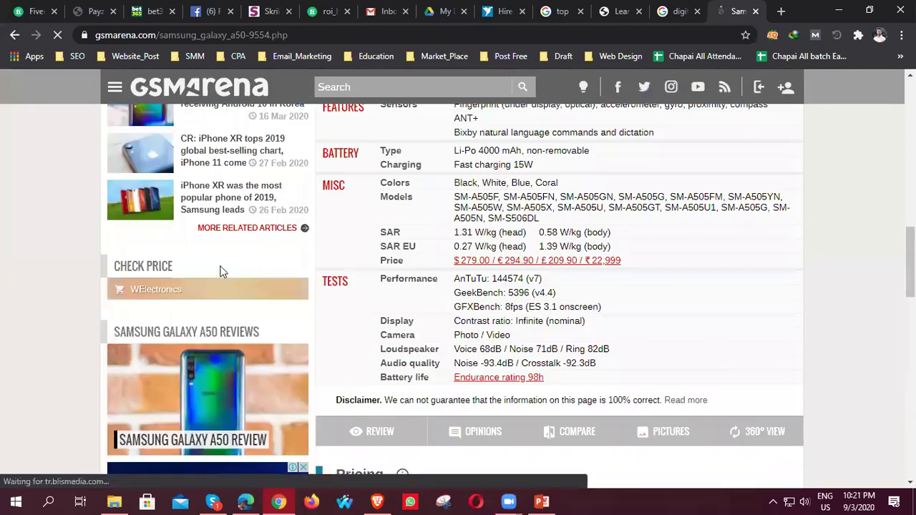
scroll(243, 268, "down", 7)
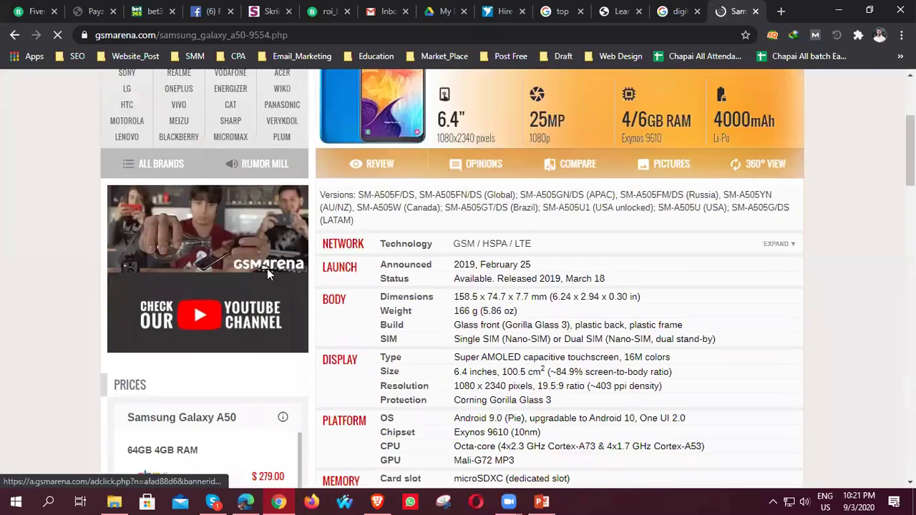
scroll(200, 304, "down", 3)
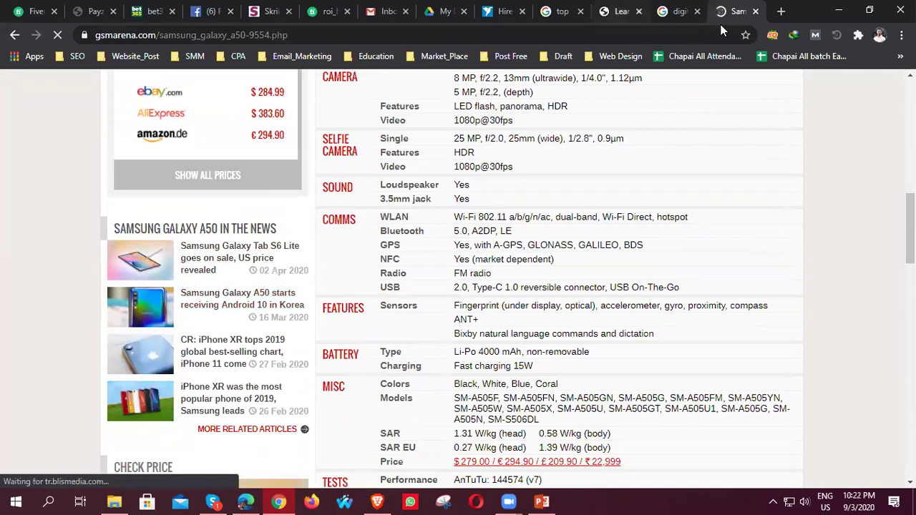
left_click(782, 11)
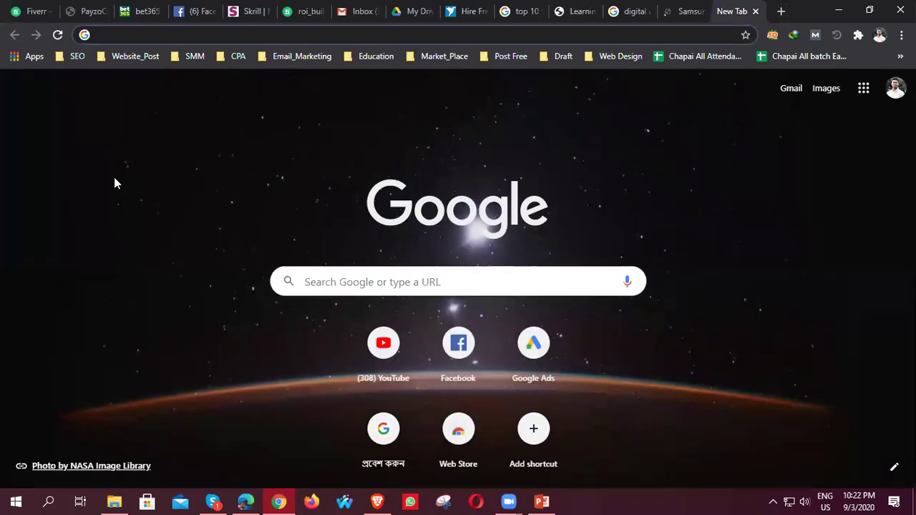
Step: Go to canva.com from the new tab's address bar
type("ca")
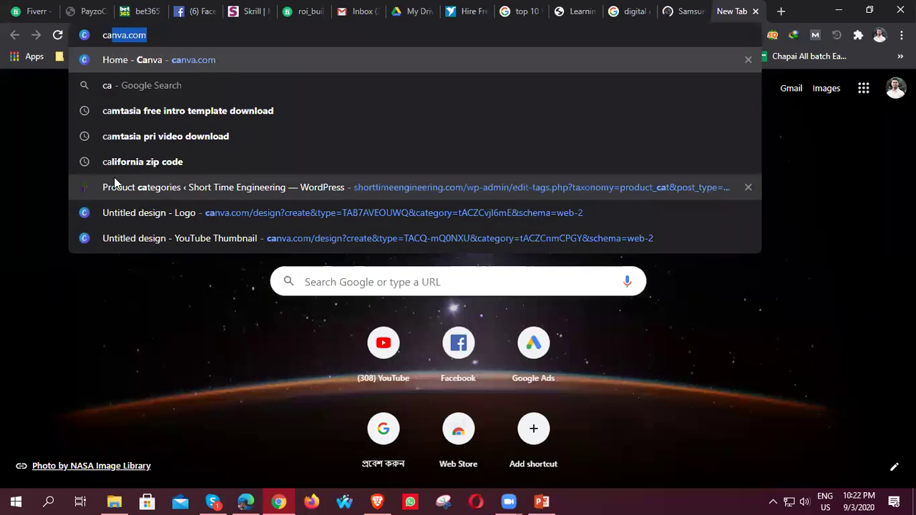
key("Return")
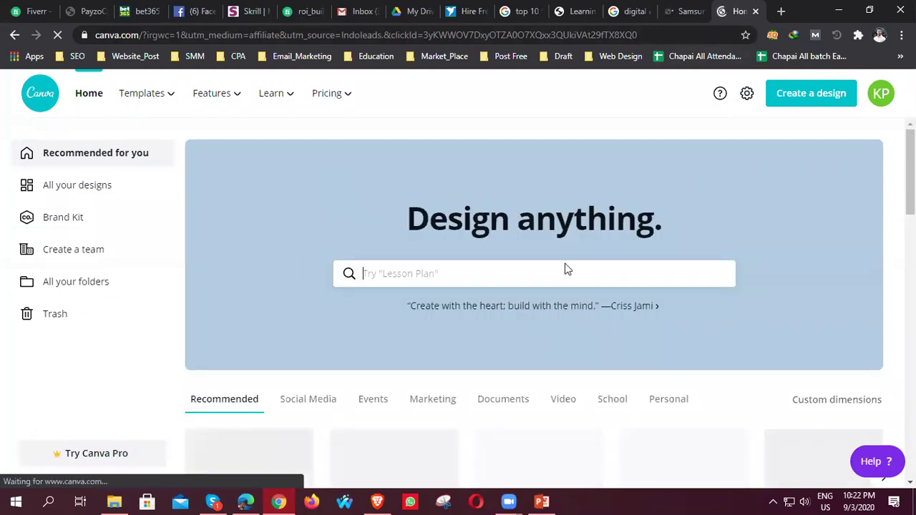
scroll(604, 364, "down", 4)
scroll(604, 363, "down", 2)
scroll(494, 370, "up", 3)
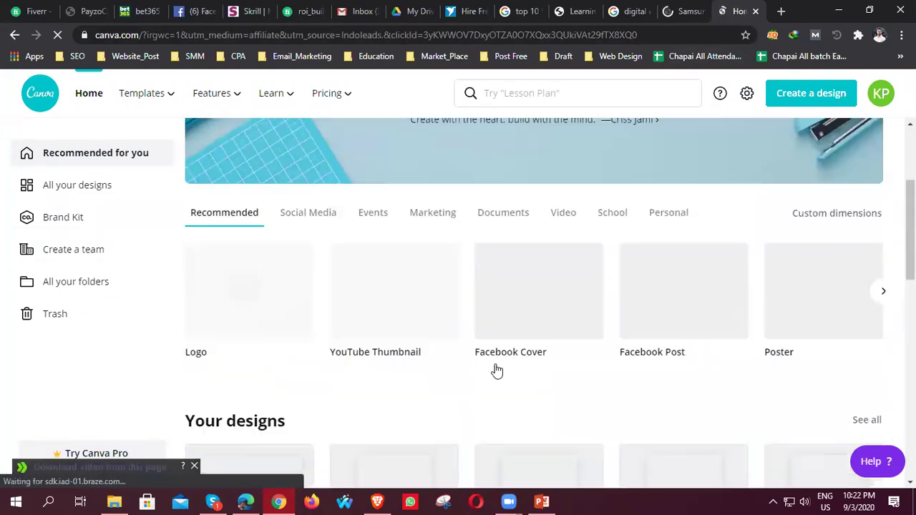
Step: Create a new blank Facebook Cover design from Create a design
left_click(805, 97)
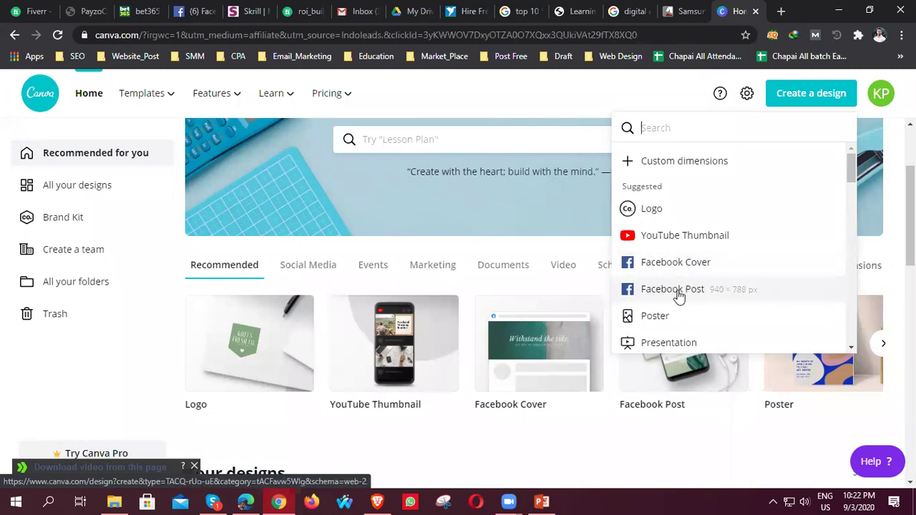
scroll(713, 303, "down", 2)
scroll(718, 293, "down", 1)
scroll(666, 282, "up", 4)
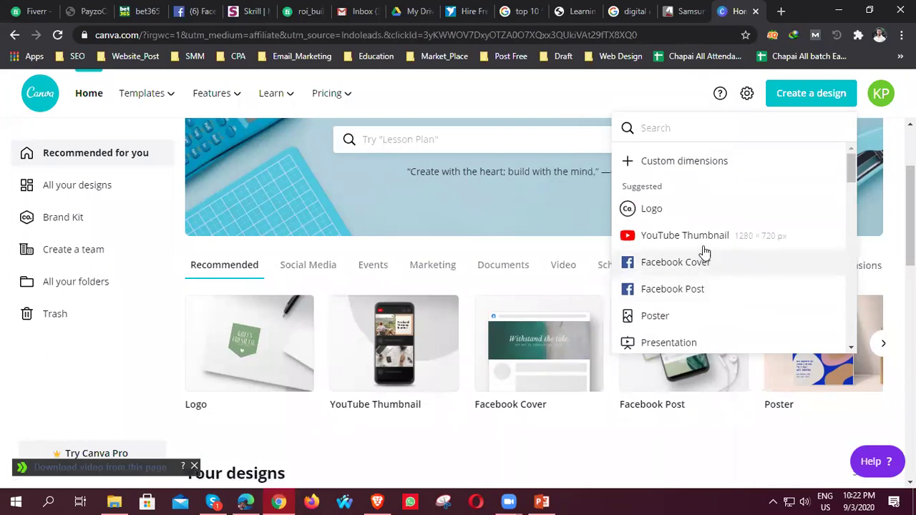
left_click(698, 266)
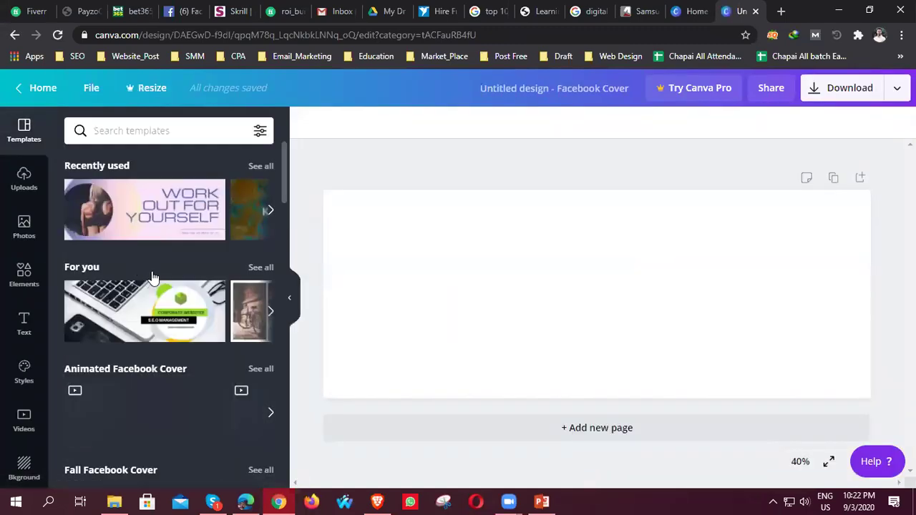
Step: Apply the WORK OUT FOR YOURSELF template and delete its highlighted headline text
left_click(181, 226)
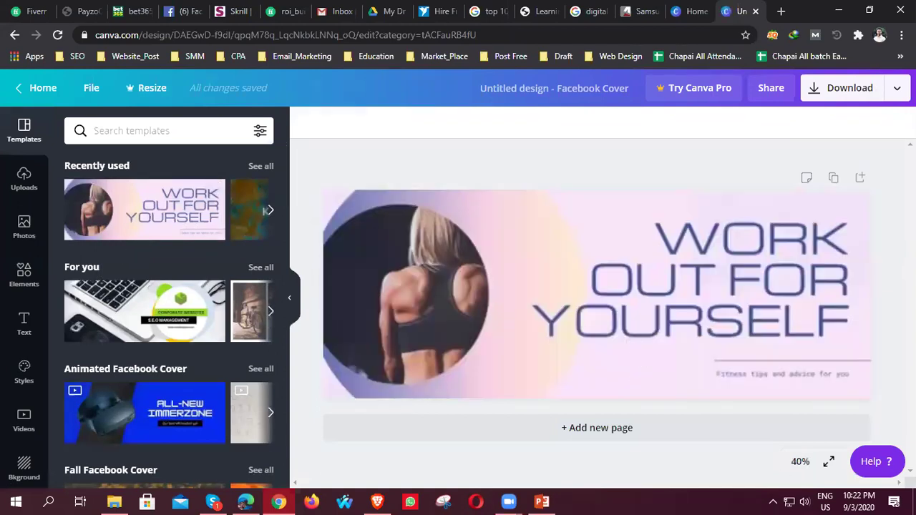
left_click(372, 380)
left_click(752, 277)
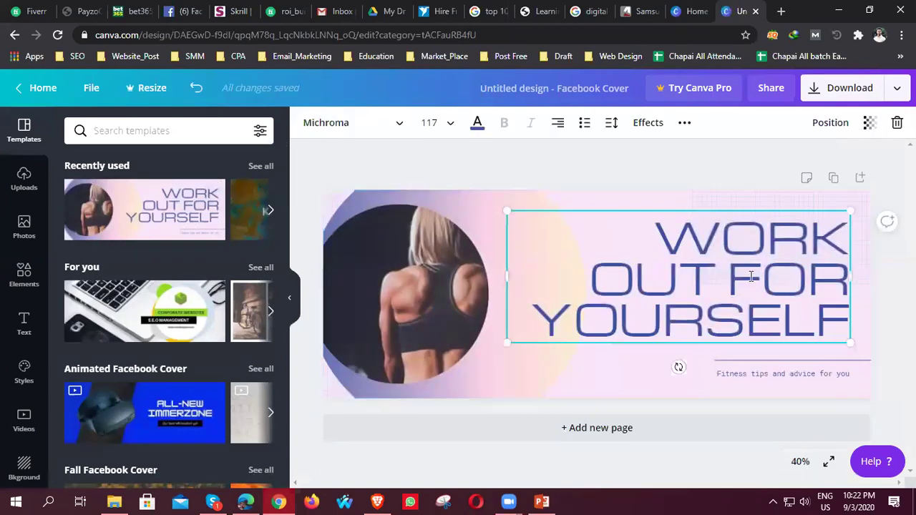
left_click_drag(675, 242, 851, 329)
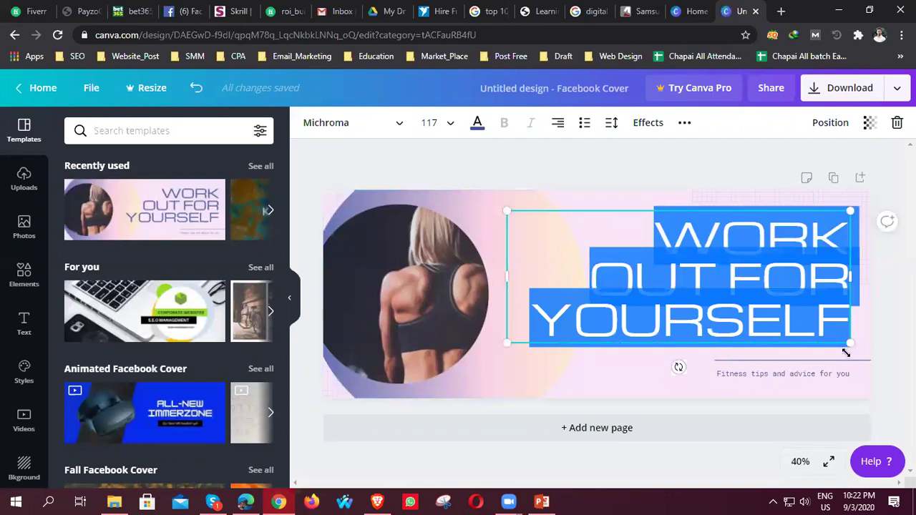
key("BackSpace")
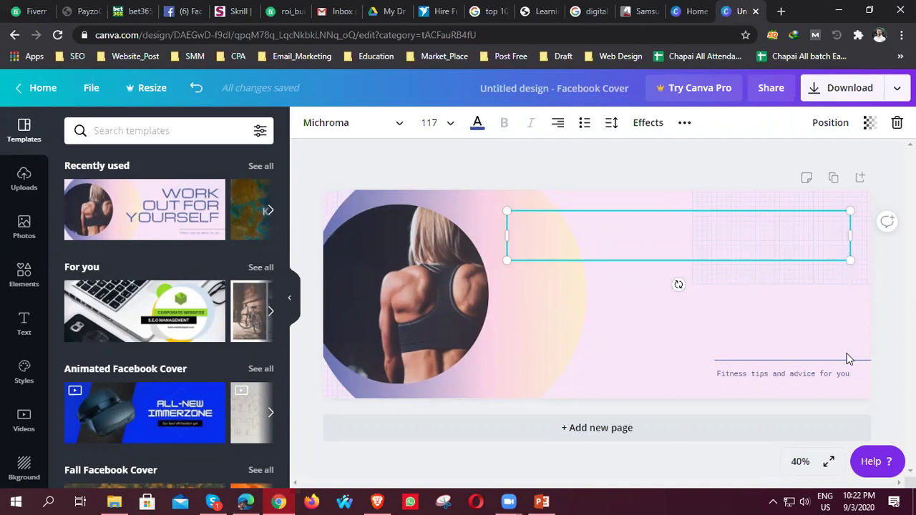
Step: Type a '25 OFF' heading, correcting stray slashes and an extra 5 along the way
type("25/")
key("BackSpace")
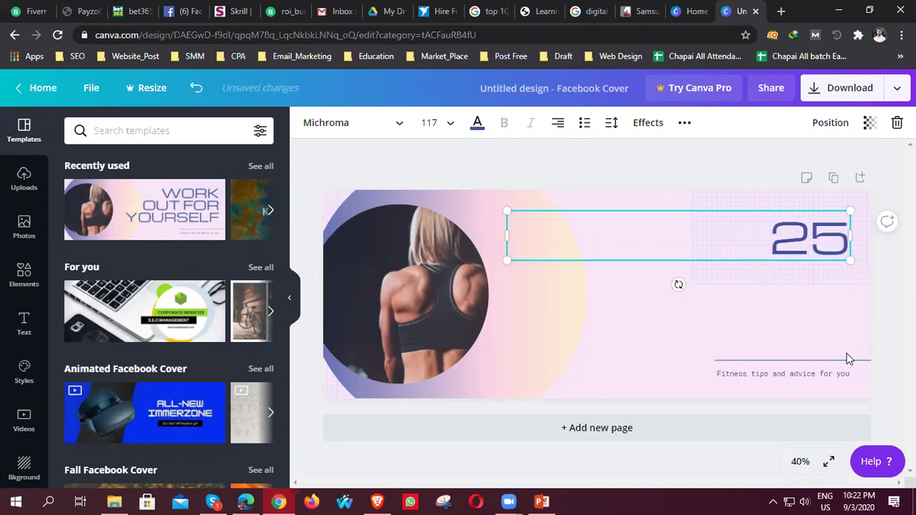
type("/")
key("BackSpace")
type("/")
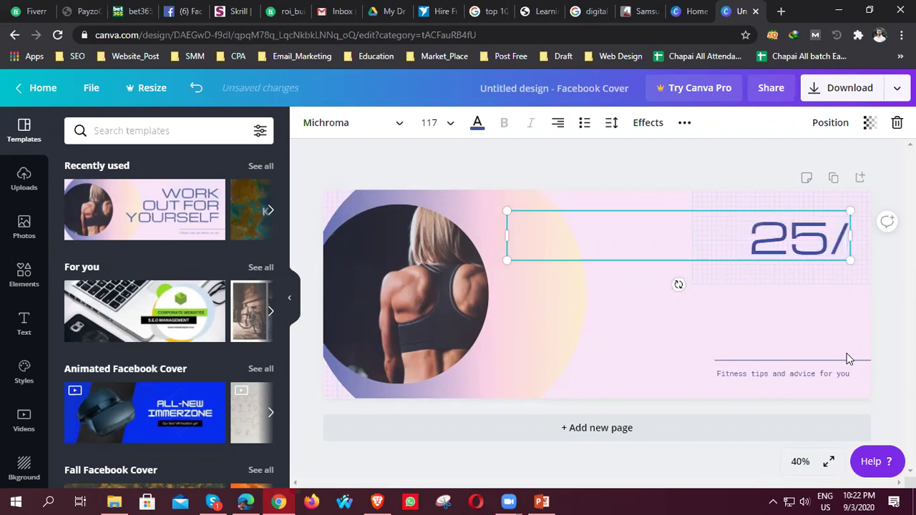
key("BackSpace")
type("5")
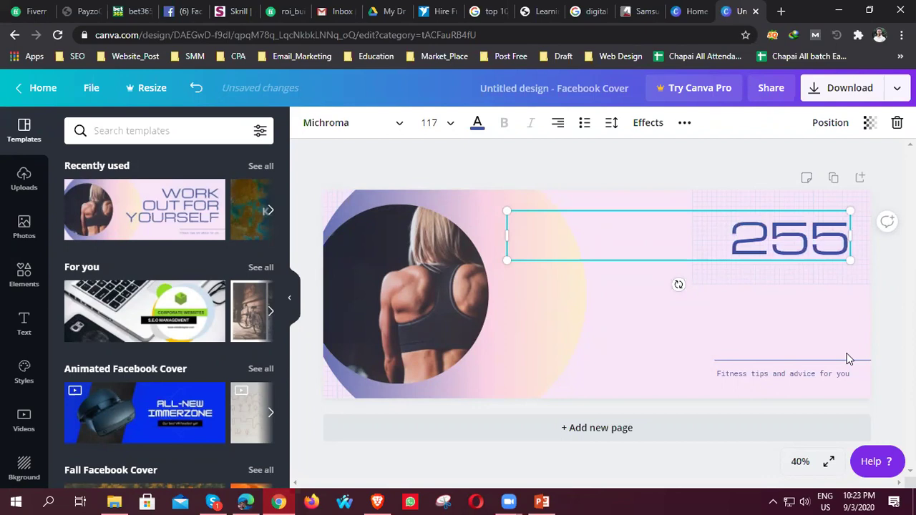
key("BackSpace")
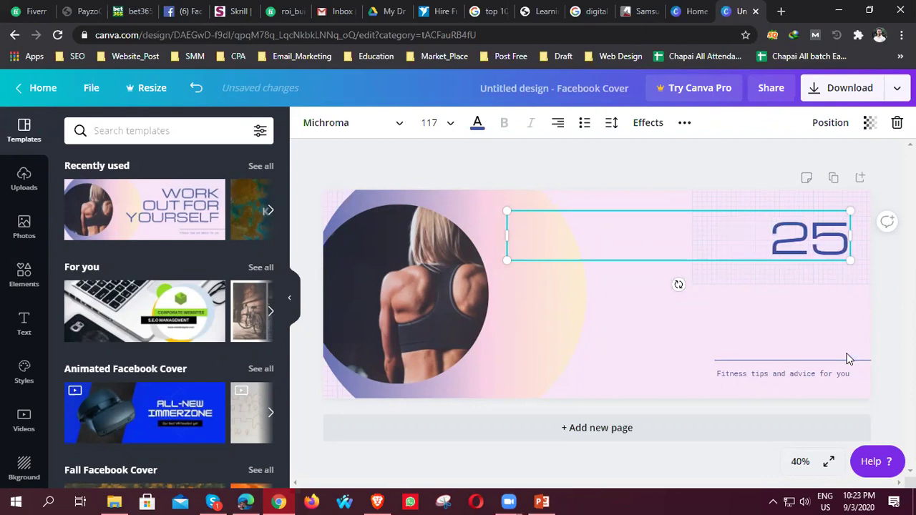
type("/ OF ")
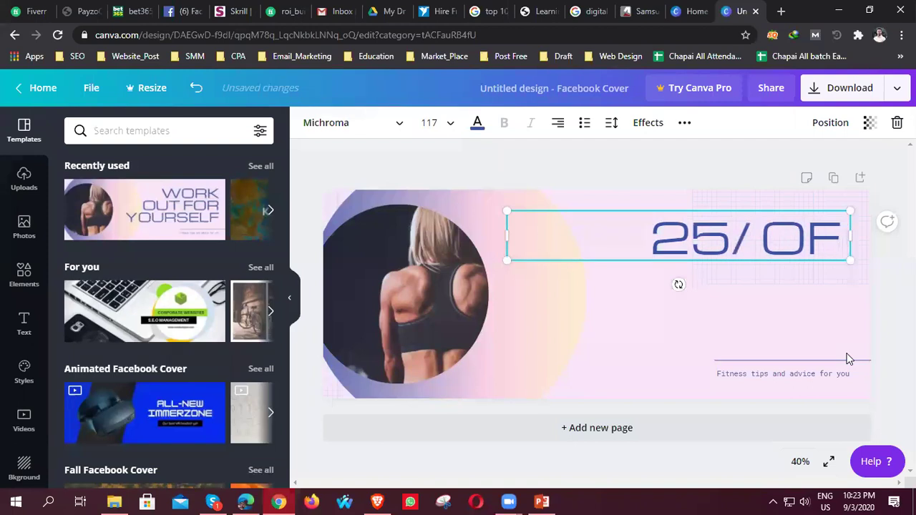
type("F")
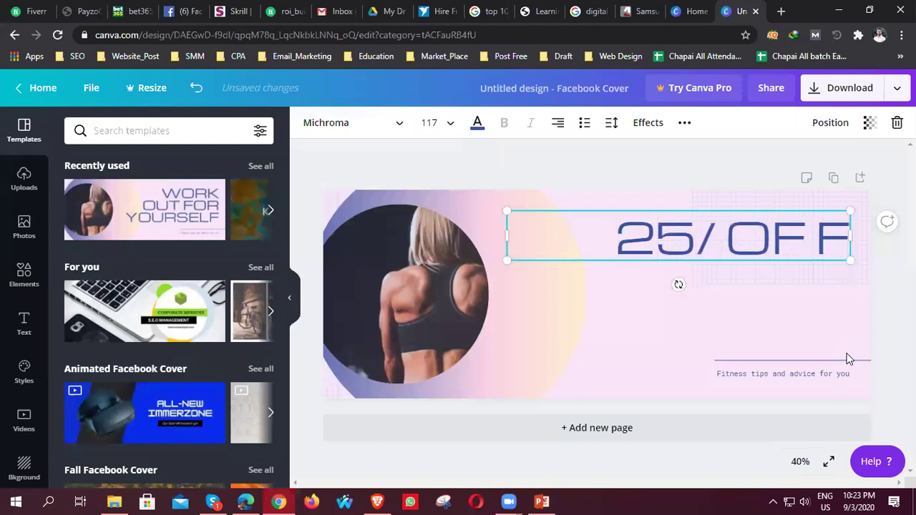
Step: Break the heading into two lines, then delete the 25 OF F heading text
triple_click(712, 242)
left_click(712, 242)
key("BackSpace")
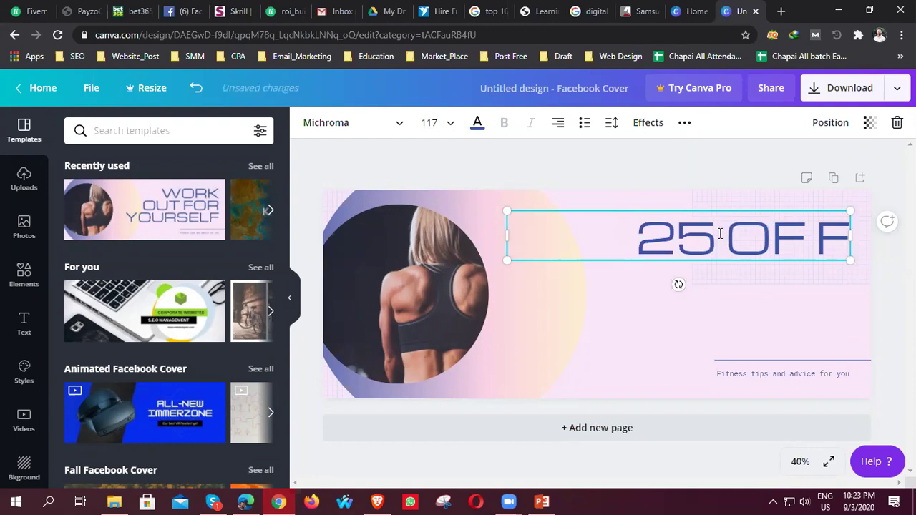
key("Return")
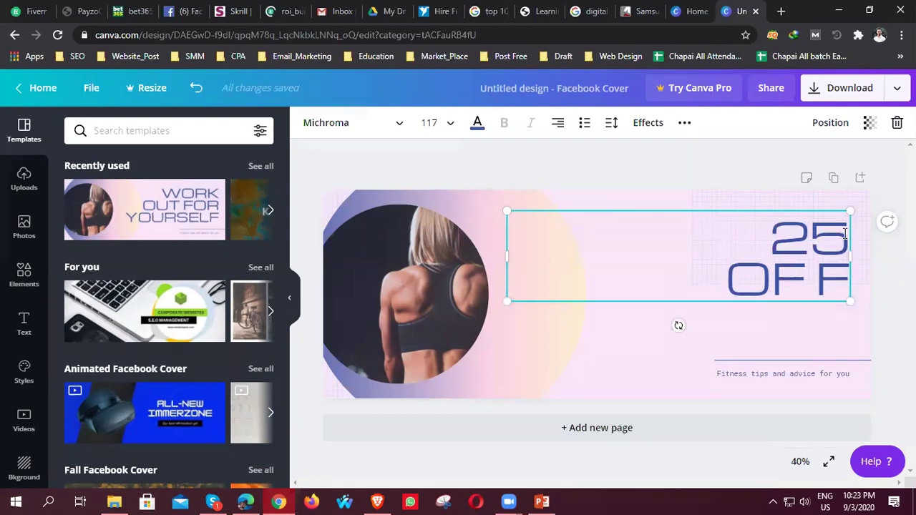
left_click_drag(797, 240, 849, 277)
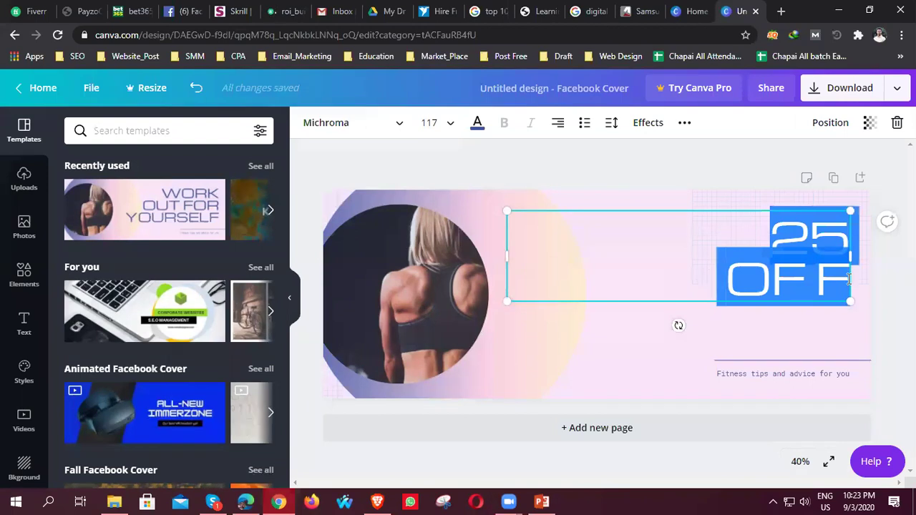
key("BackSpace")
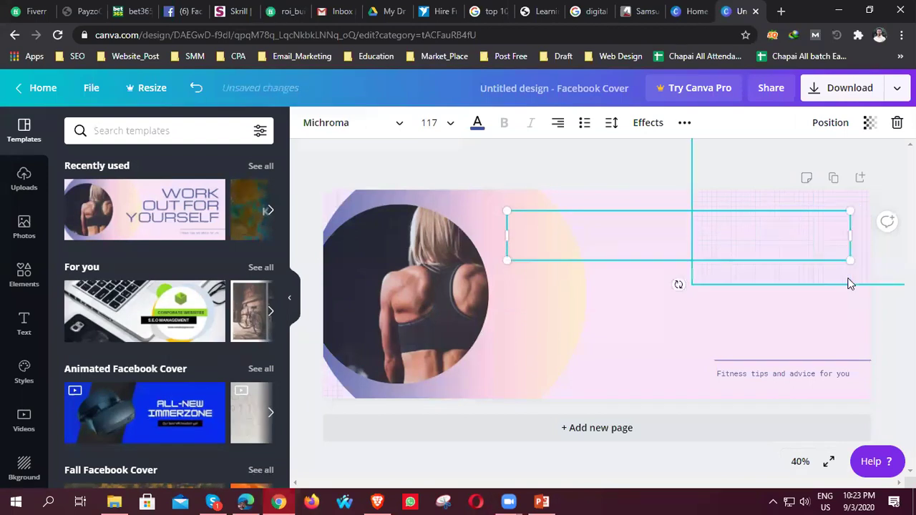
Step: Delete the large ADD SOME TEXT HERE placeholder from the cover
left_click(860, 287)
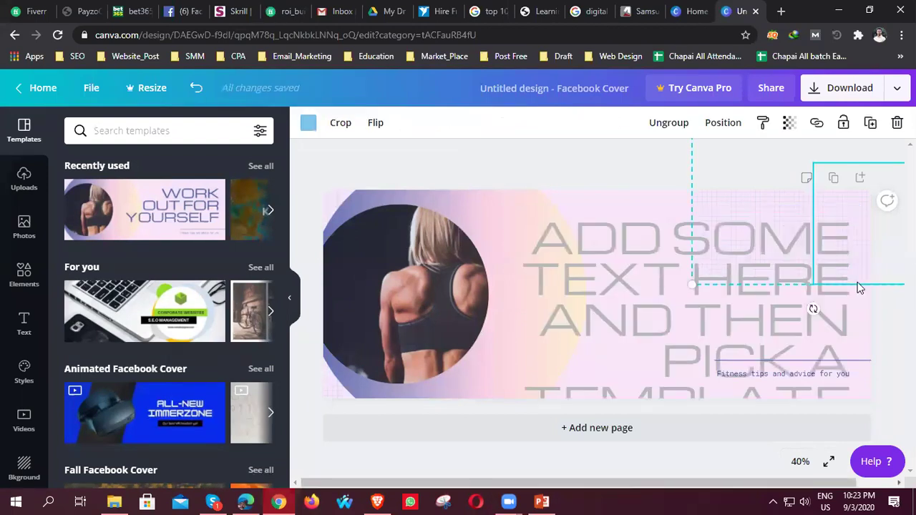
left_click(743, 285)
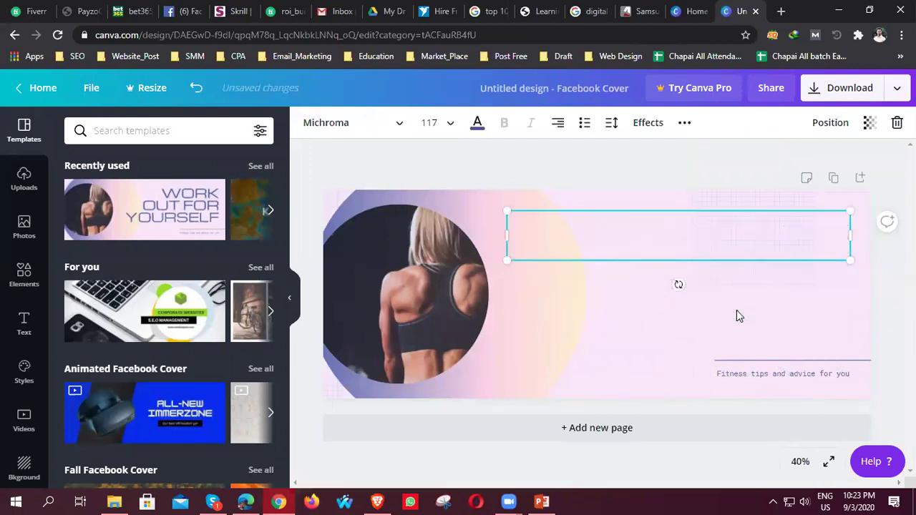
left_click(741, 315)
left_click(780, 345)
key("Delete")
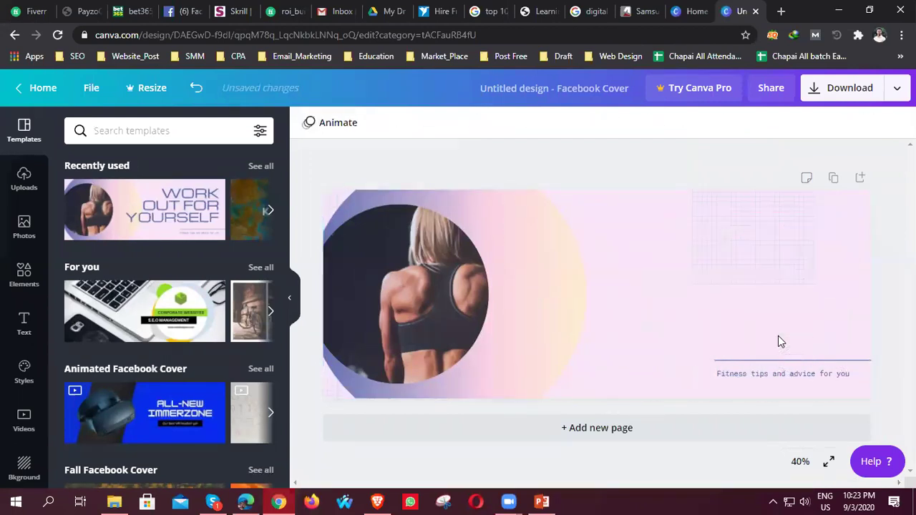
scroll(172, 272, "down", 3)
scroll(213, 329, "up", 3)
scroll(213, 330, "down", 3)
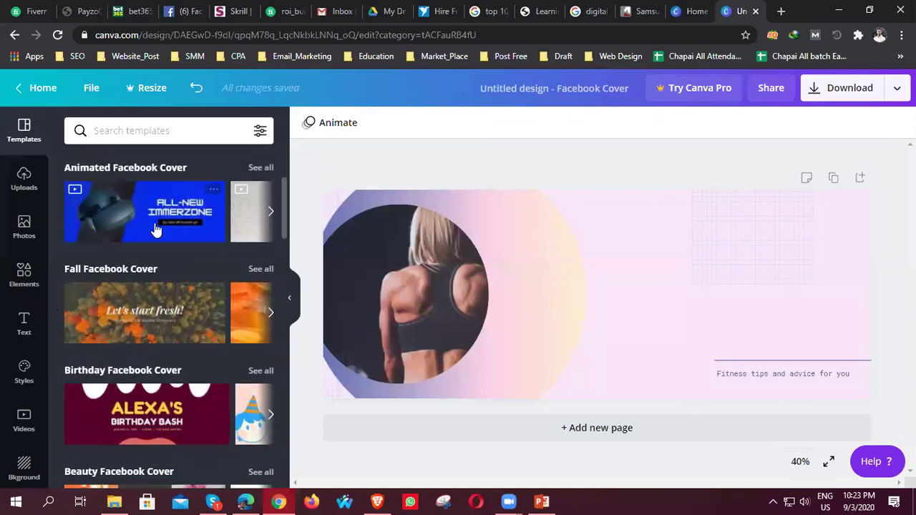
Step: Apply the blue ALL-NEW IMMERZONE template and replace its heading with '25% OFF'
left_click(156, 228)
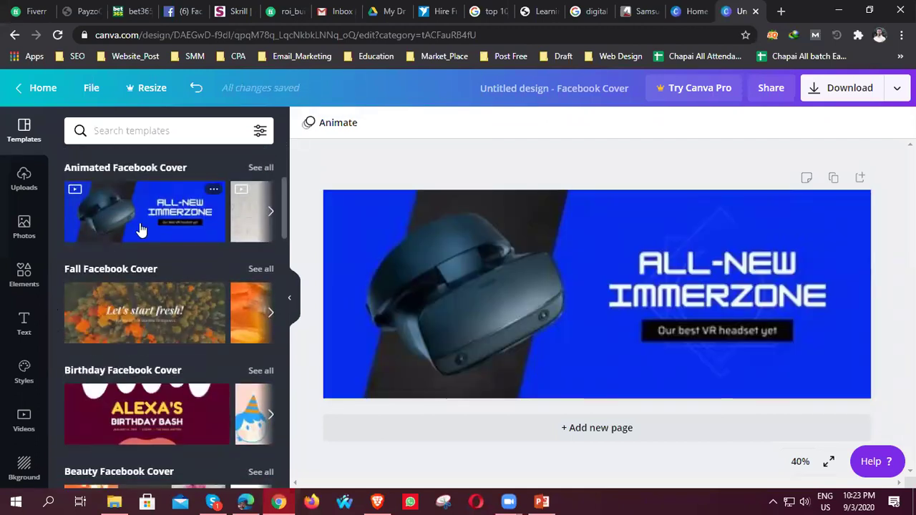
left_click(649, 347)
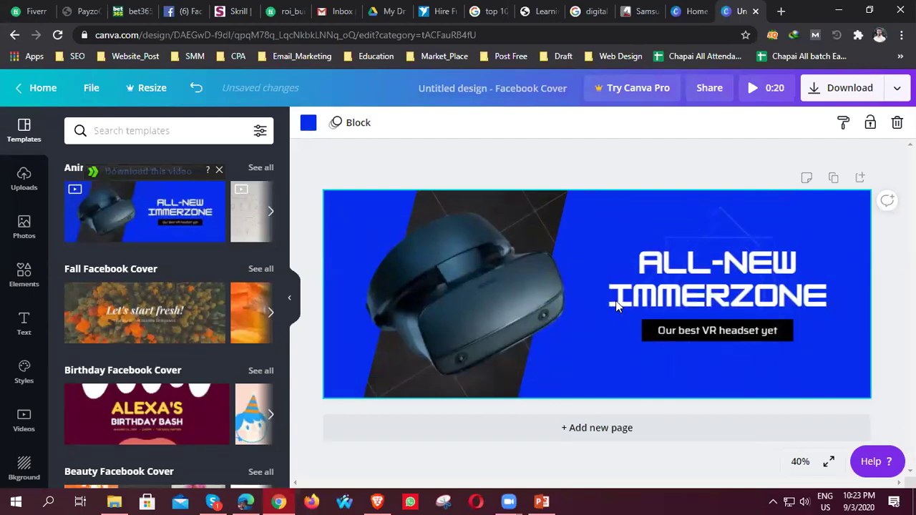
left_click(705, 296)
left_click(705, 296)
left_click(829, 301)
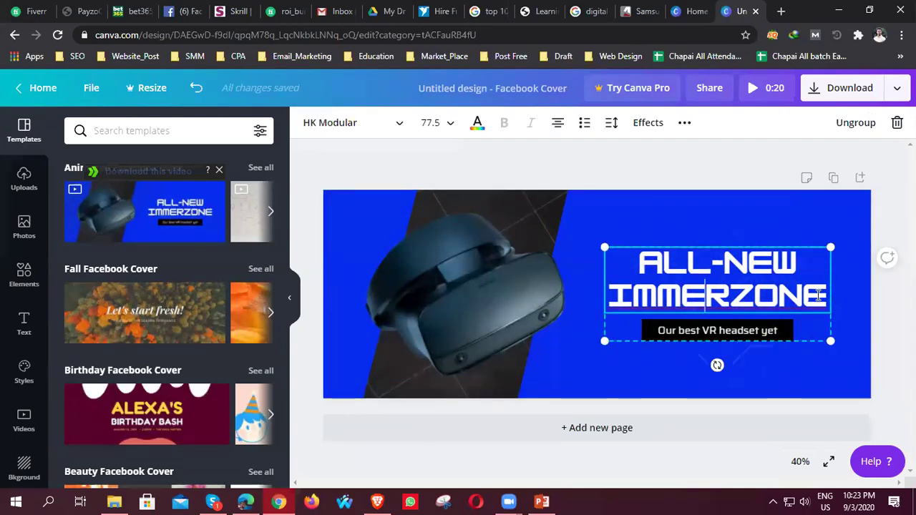
left_click(639, 262, "shift")
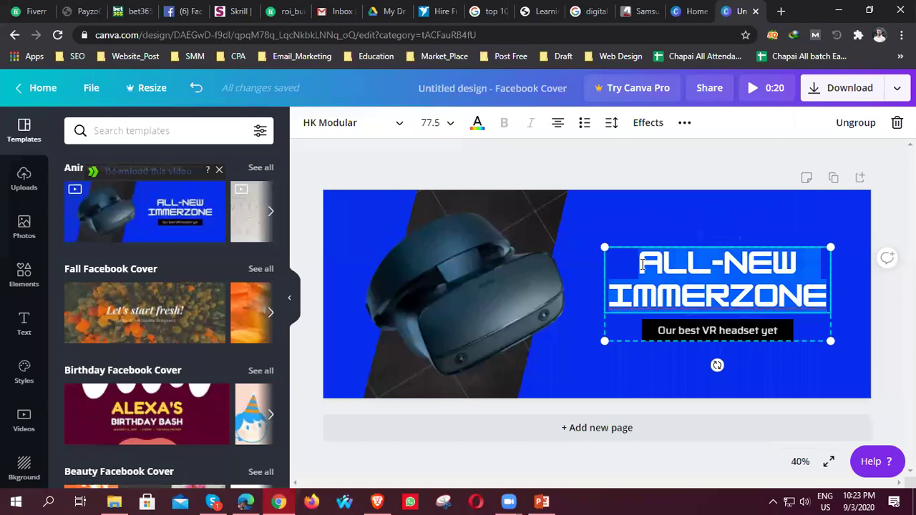
key("BackSpace")
type("25%")
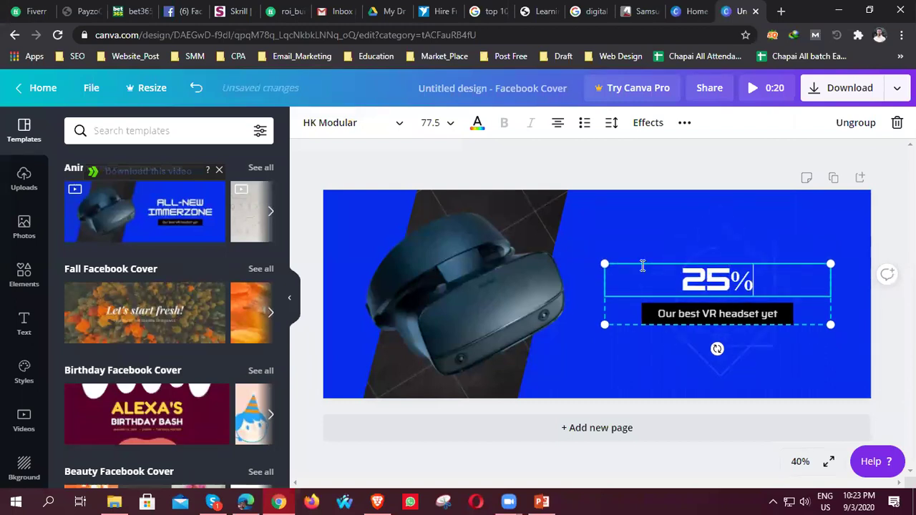
type(" OFF")
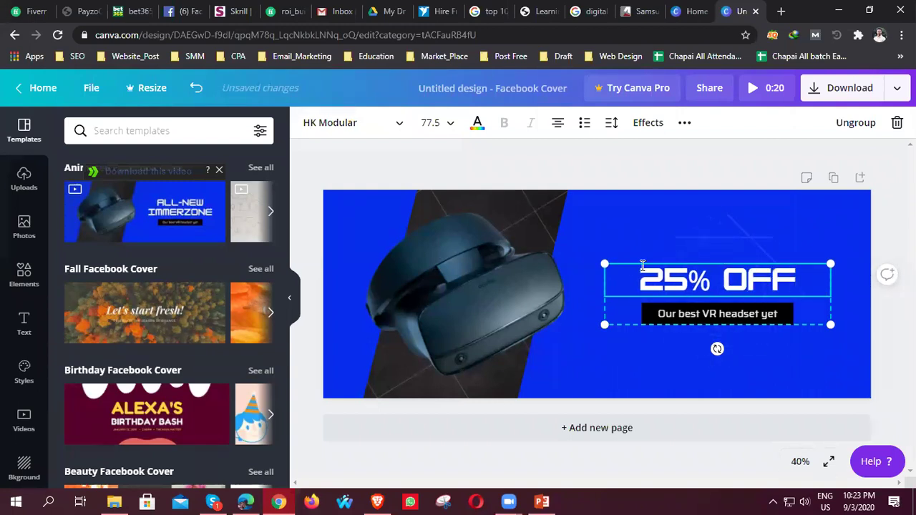
left_click(638, 359)
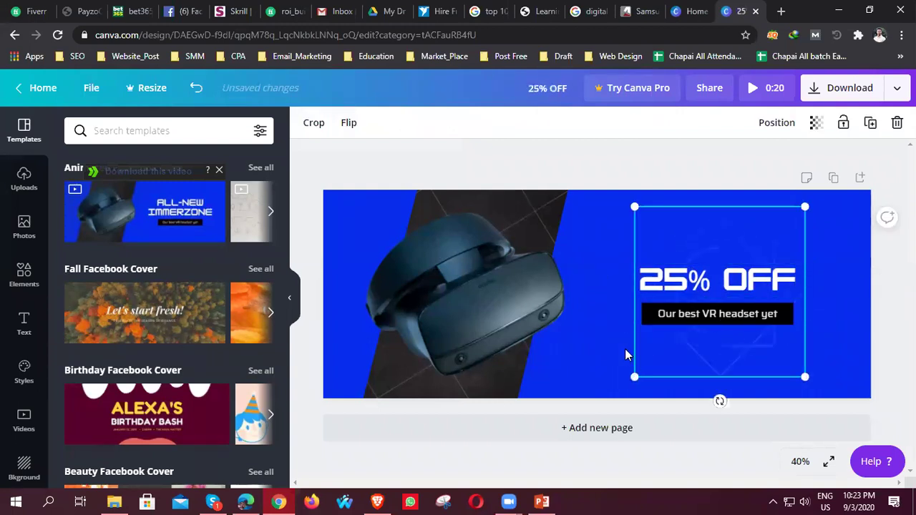
left_click(626, 351)
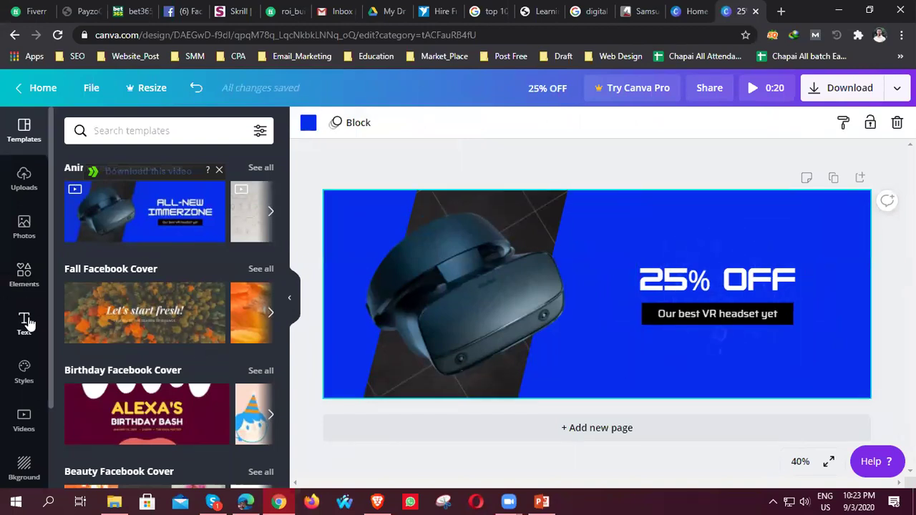
Step: Add the ACTION font combination to the cover, shrunk and placed upper right
left_click(27, 323)
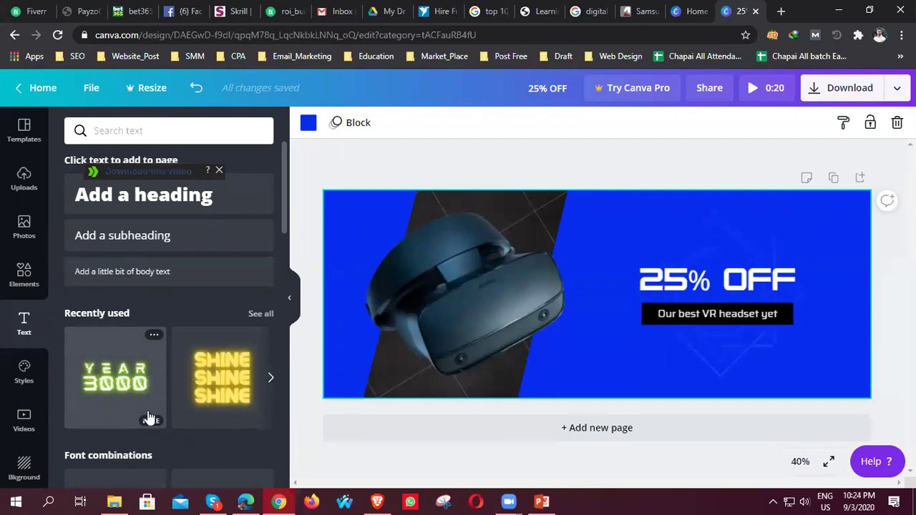
scroll(149, 417, "down", 2)
left_click_drag(131, 419, 596, 231)
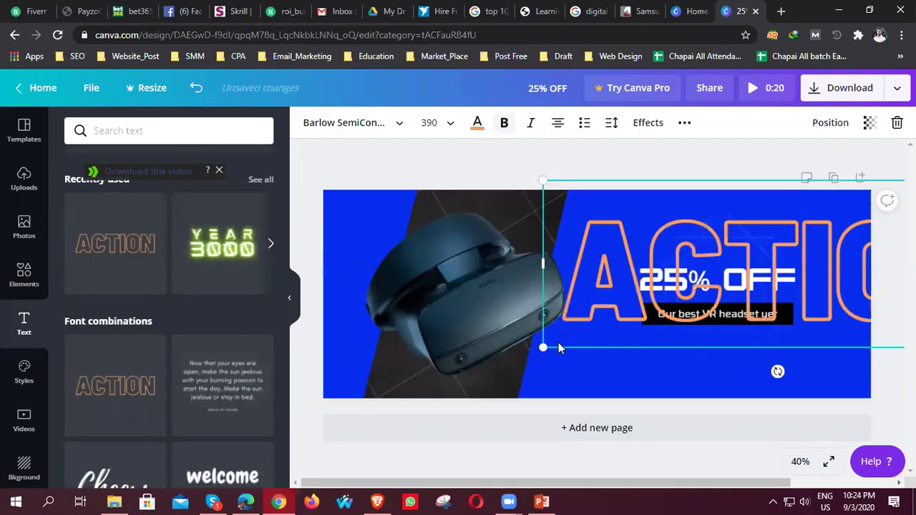
left_click_drag(544, 348, 627, 240)
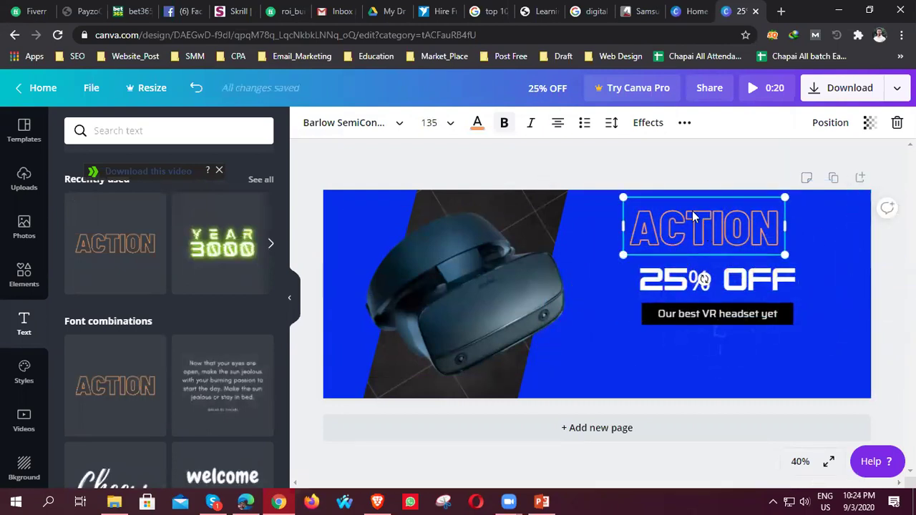
Step: Change the text to two lines, HEAD over PHONE, resize it and position it top-right
double_click(737, 222)
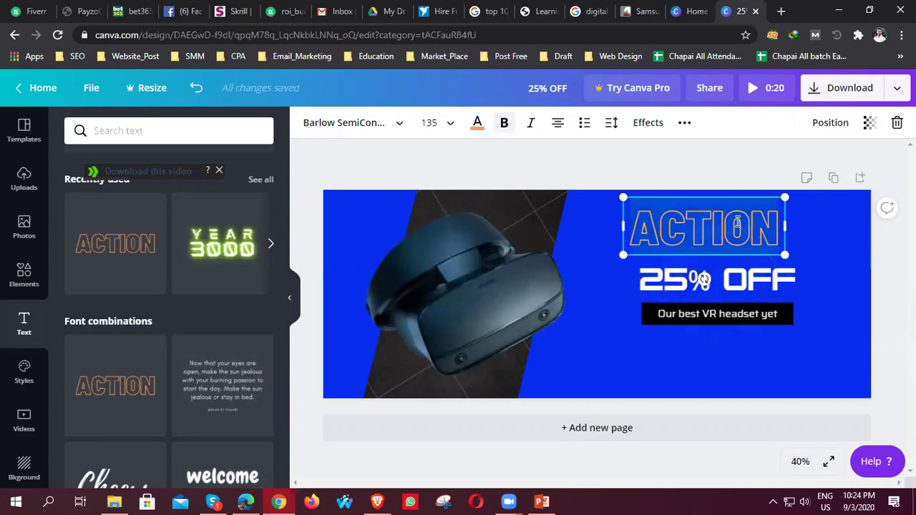
key("BackSpace")
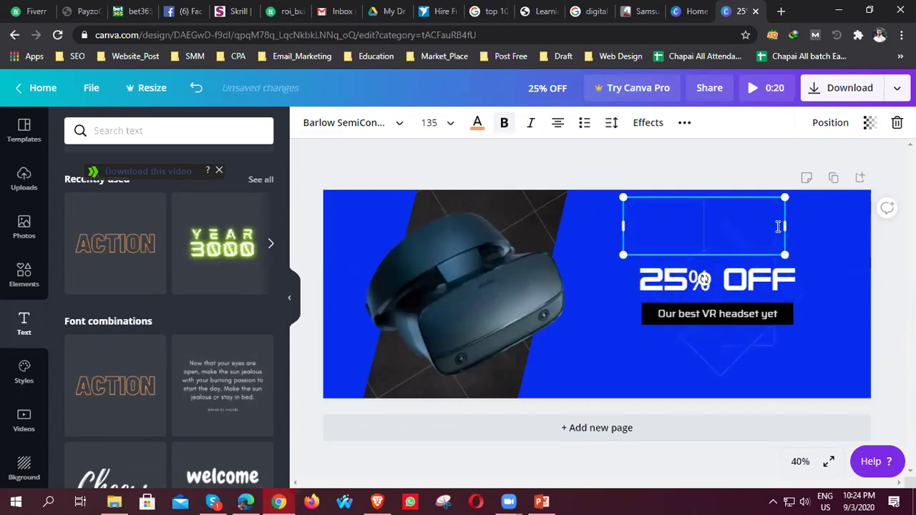
type("HEAD")
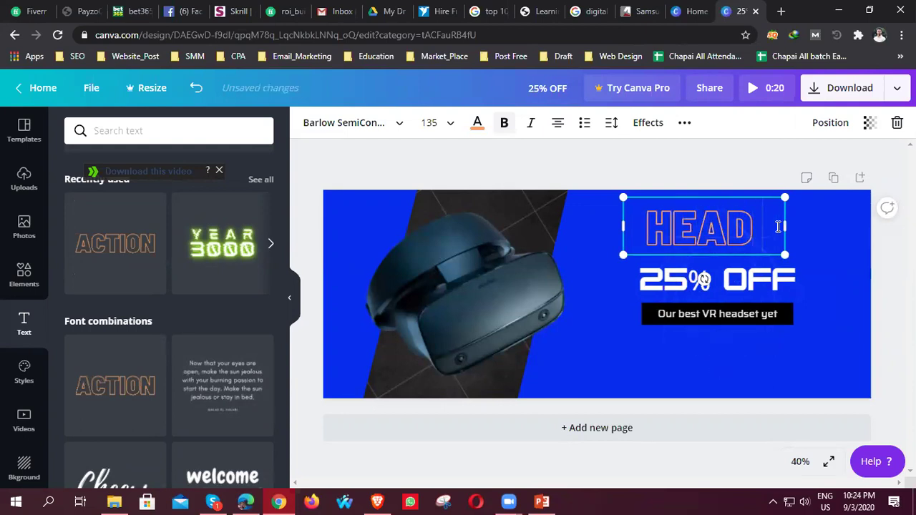
key("Return")
type("PHONE")
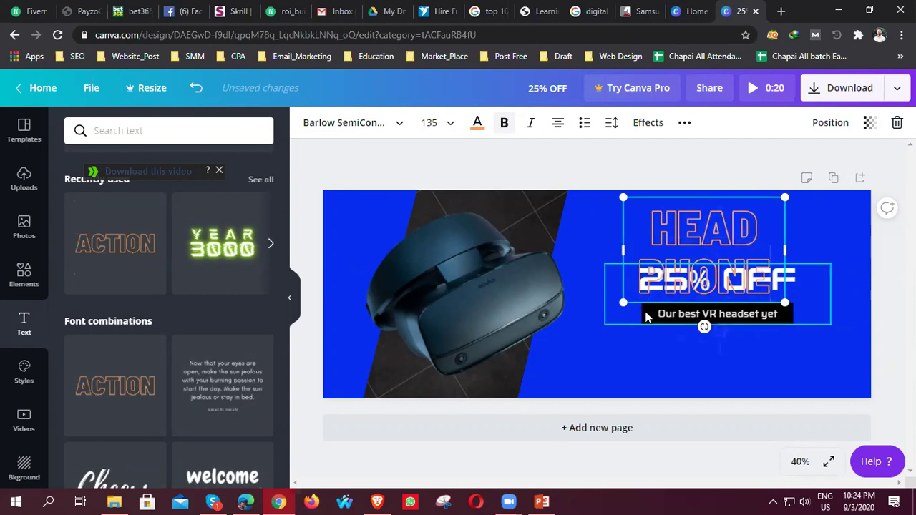
left_click_drag(624, 303, 811, 222)
left_click(818, 239)
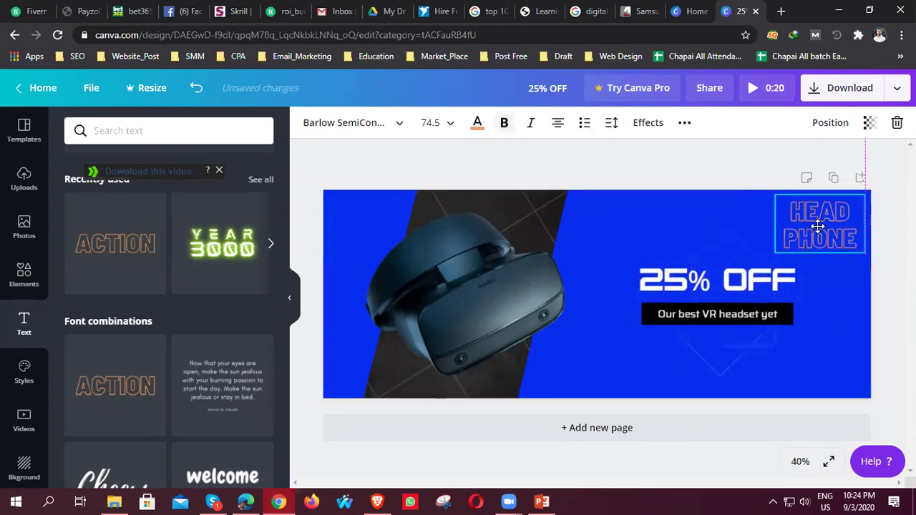
left_click(809, 366)
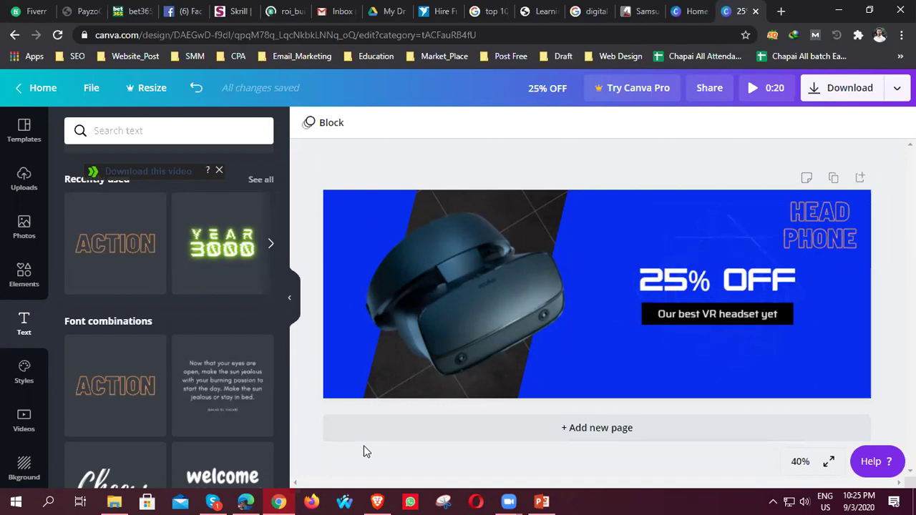
Step: Review the Day 3 & 4 table in the digital-marketing PDF, then return to the meeting gallery
left_click(246, 502)
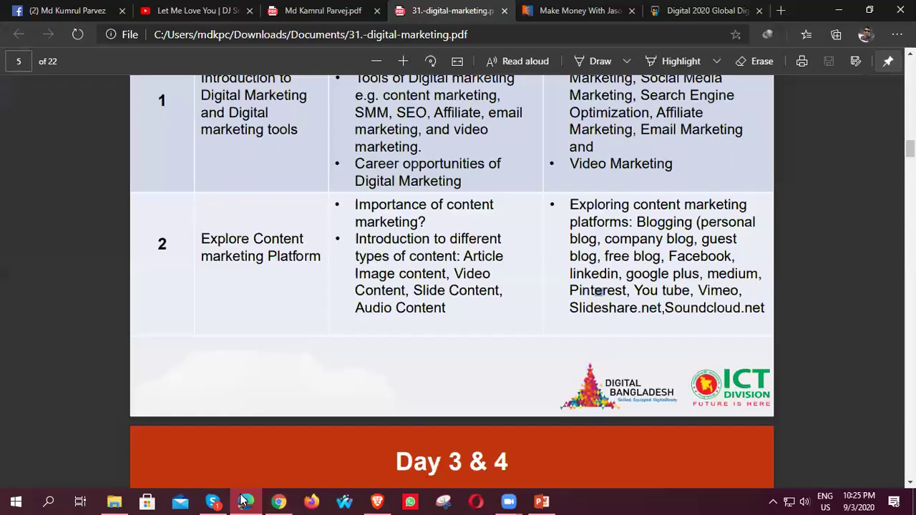
scroll(396, 368, "down", 5)
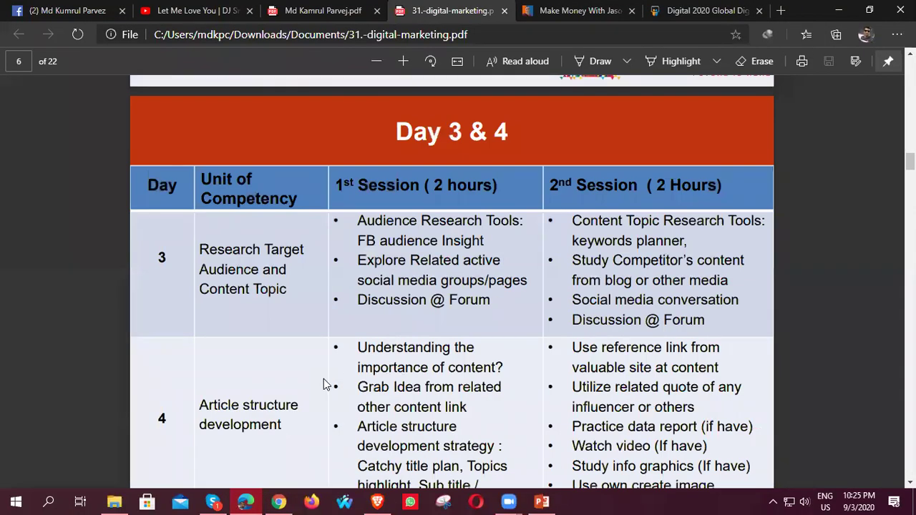
scroll(324, 379, "up", 3)
scroll(328, 378, "down", 2)
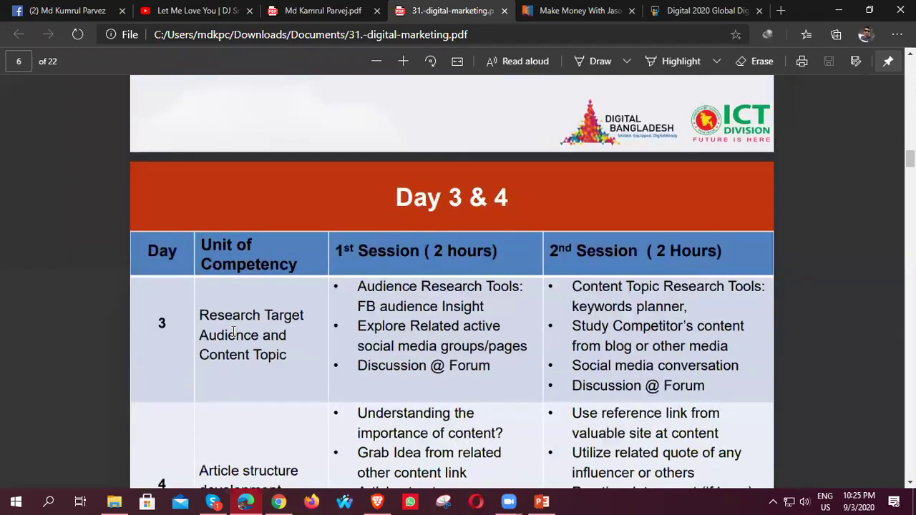
scroll(217, 324, "down", 4)
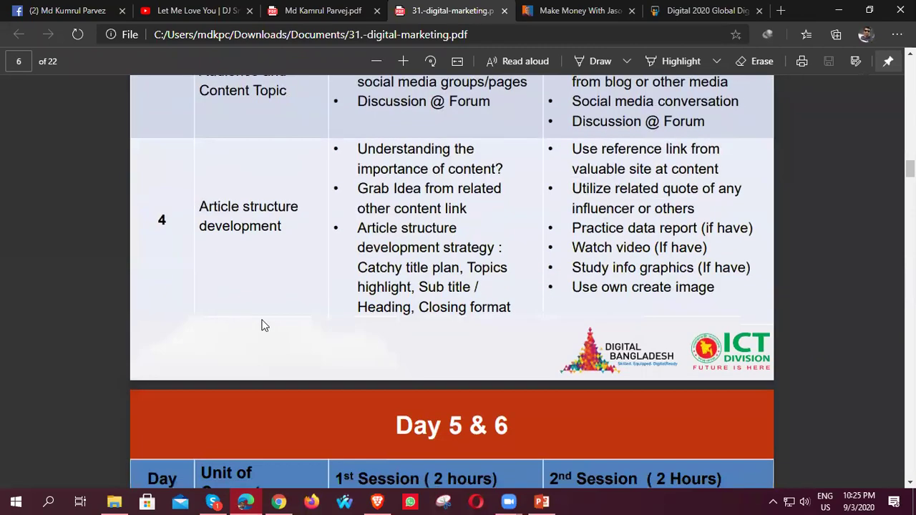
scroll(261, 326, "up", 5)
scroll(262, 321, "down", 3)
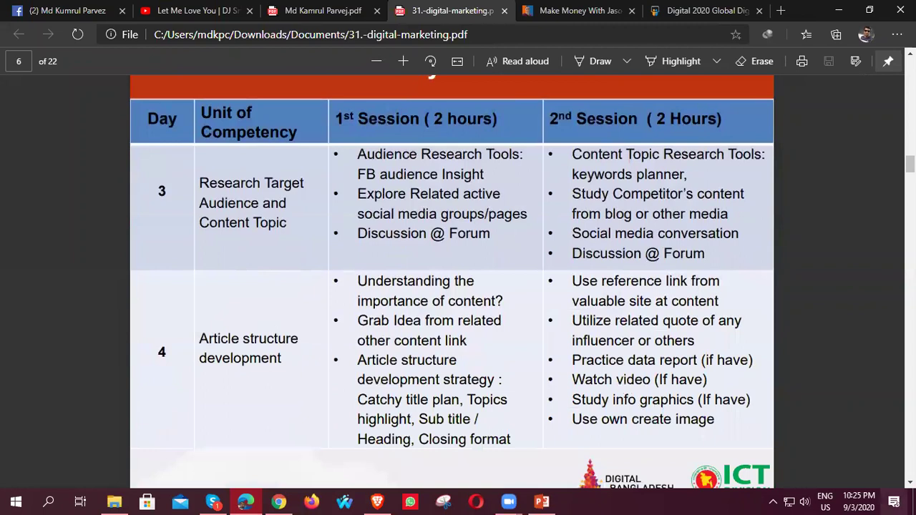
mouse_move(856, 499)
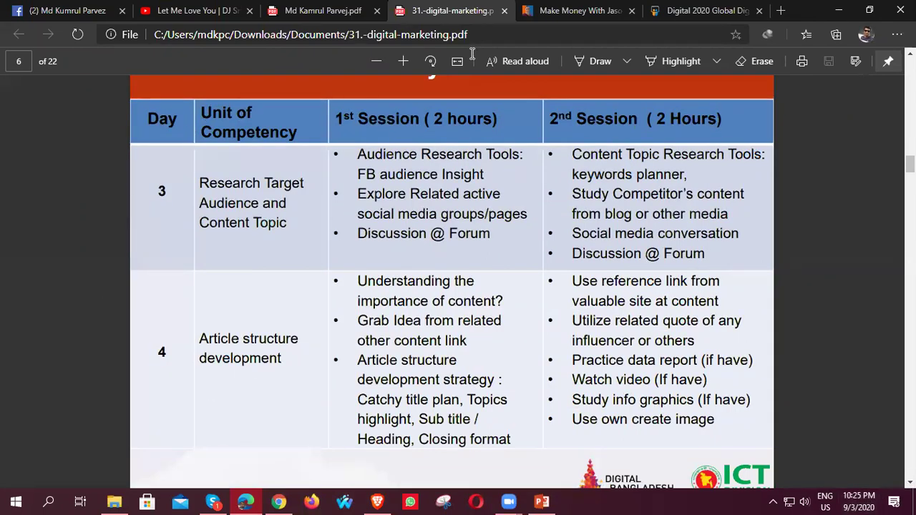
key("alt+Tab")
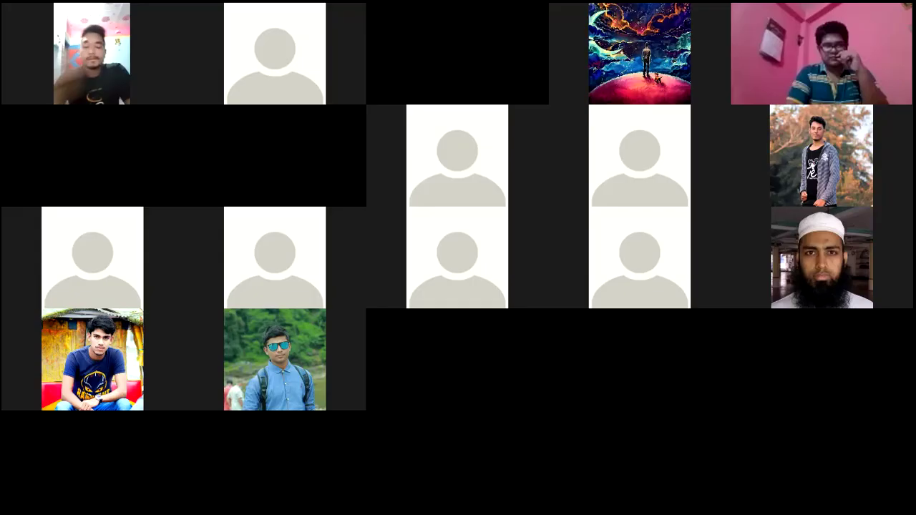
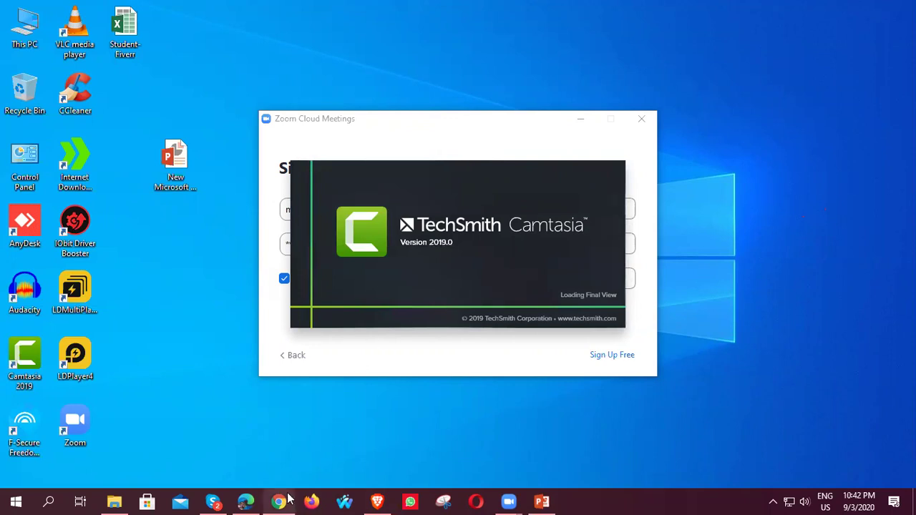
Step: Start a new blank Camtasia project and add the red callout from Annotations to the timeline
left_click(247, 502)
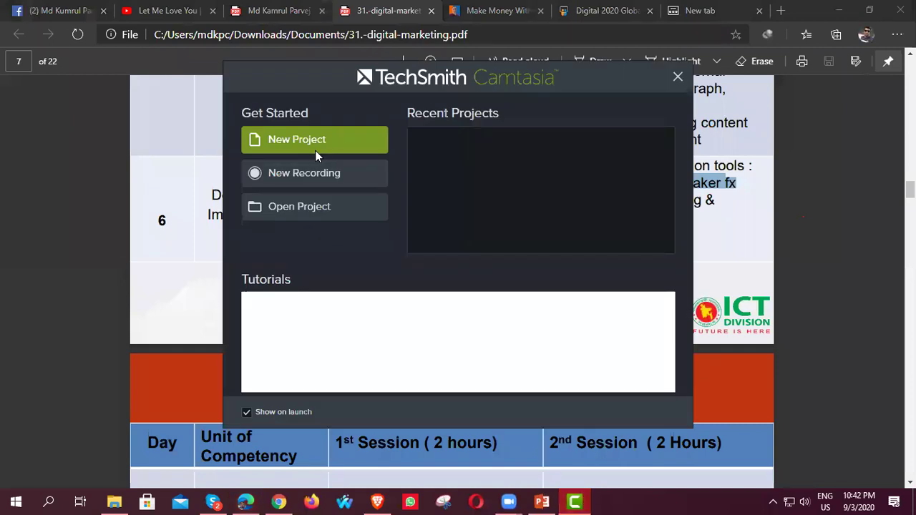
left_click(317, 151)
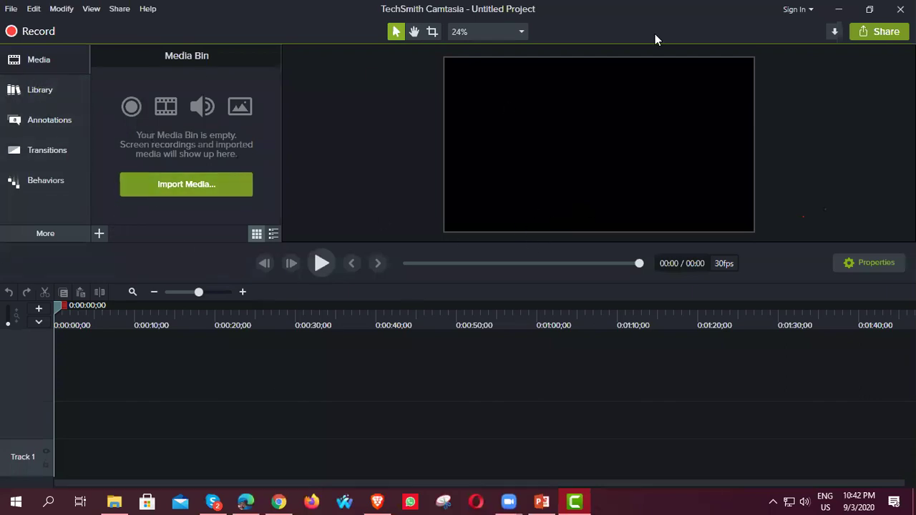
left_click(52, 121)
left_click_drag(169, 156, 191, 423)
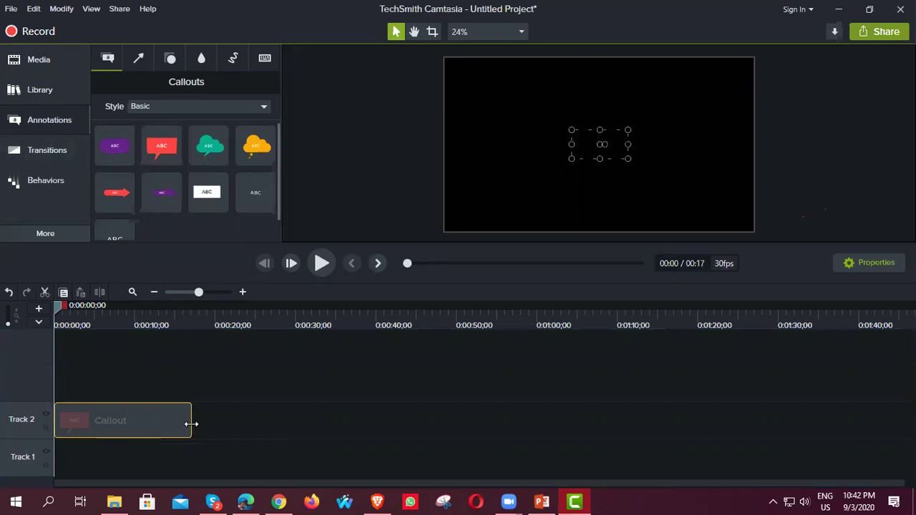
Step: Widen and reposition the callout, replacing its ABC placeholder with the presenter's name
left_click(108, 413)
left_click_drag(572, 143, 499, 164)
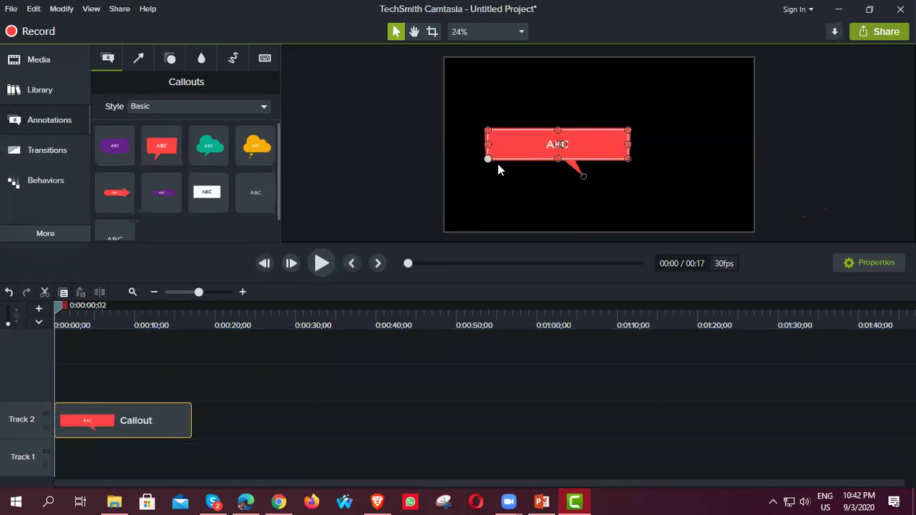
left_click_drag(558, 136, 563, 172)
double_click(578, 141)
key("BackSpace")
type("Kumar Far")
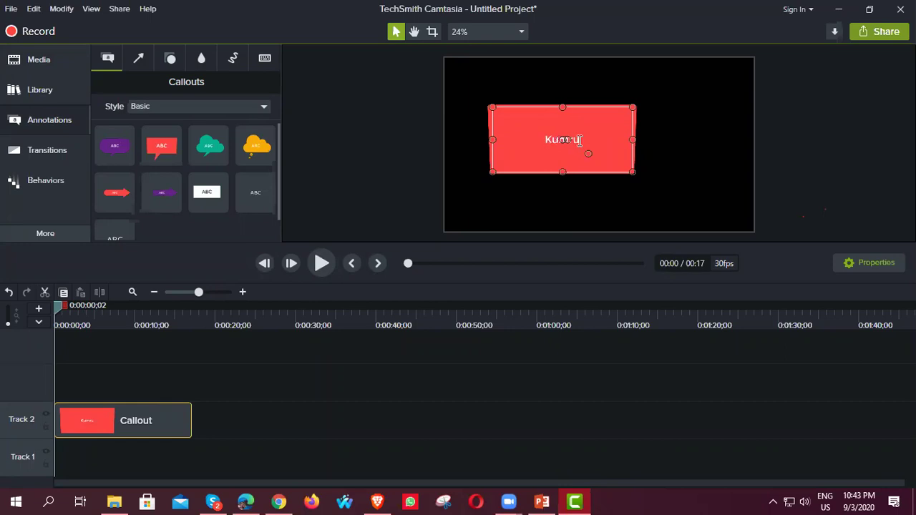
type("vez")
Step: Preview the callout playback, then close Camtasia without saving the project
left_click(103, 420)
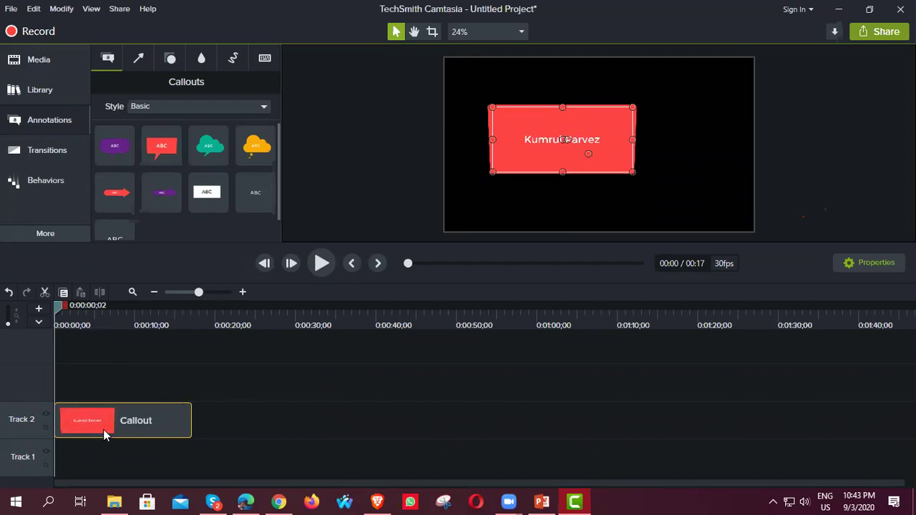
left_click(321, 263)
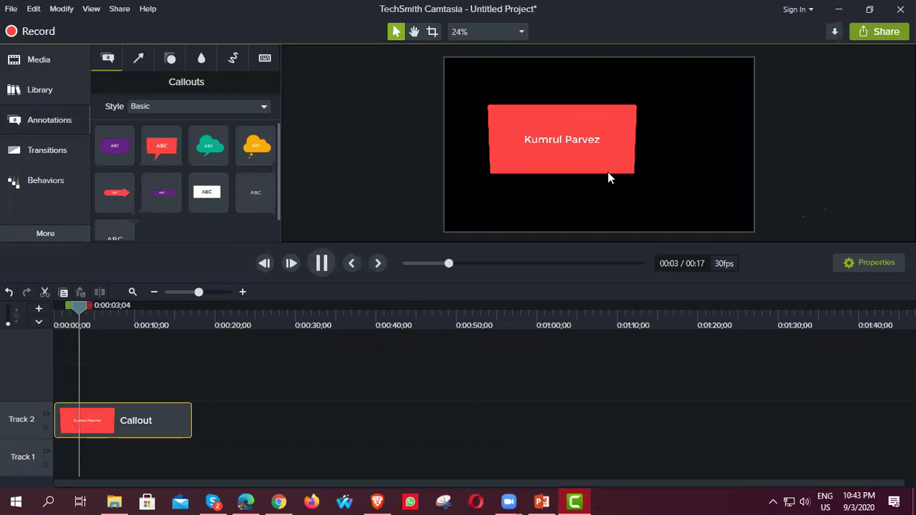
left_click(54, 312)
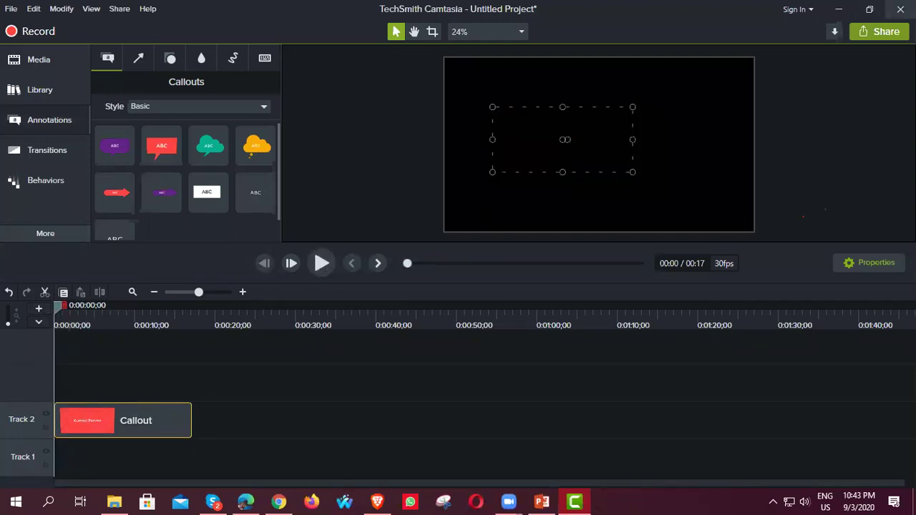
left_click(900, 9)
left_click(500, 299)
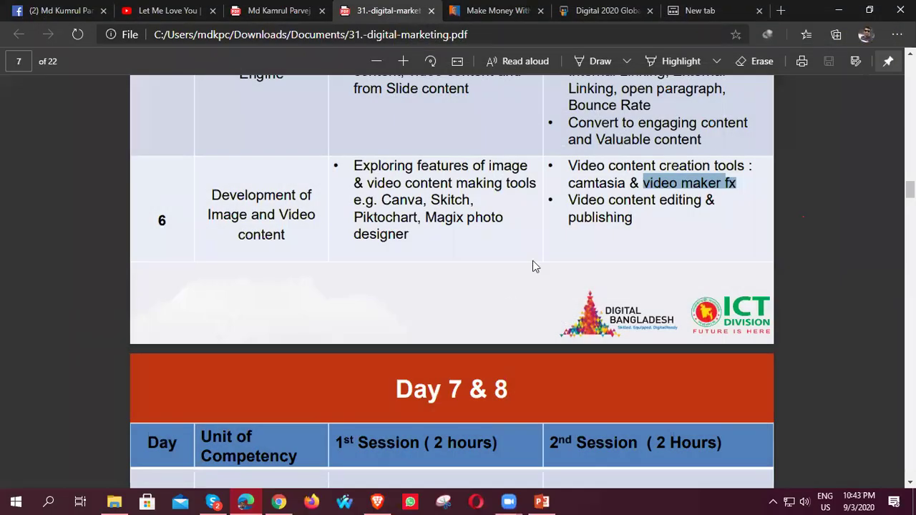
Step: Highlight 'camtasia' and 'Canva' in the Day 6 video tools row of the syllabus PDF
left_click(630, 219)
left_click_drag(571, 185, 622, 183)
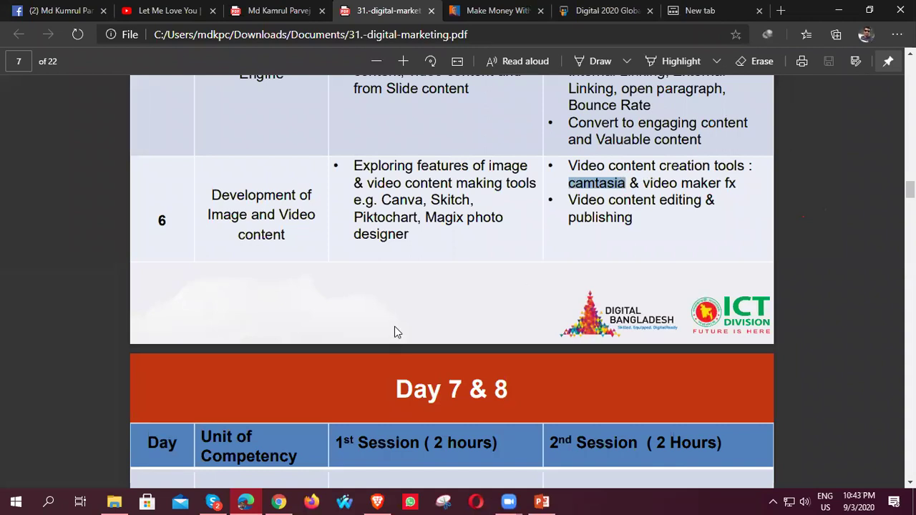
left_click(484, 259)
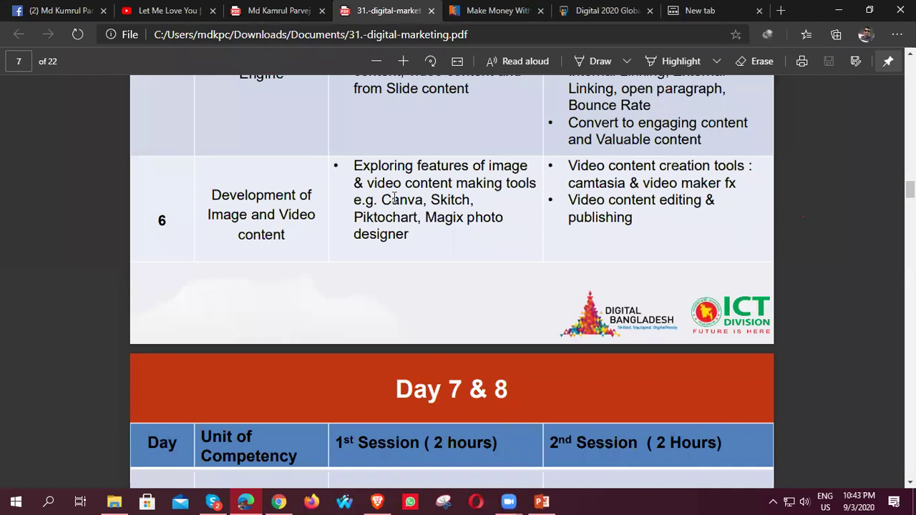
left_click_drag(386, 199, 419, 200)
left_click_drag(569, 183, 626, 183)
scroll(460, 317, "down", 5)
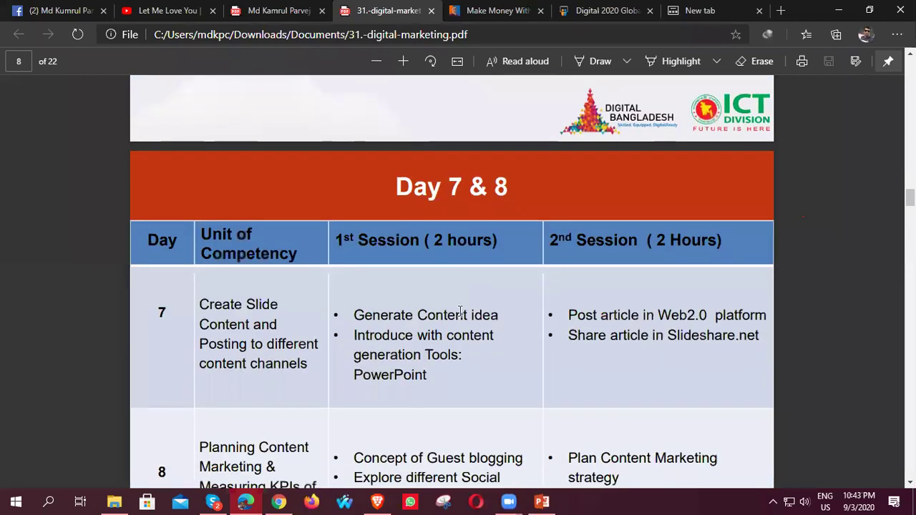
scroll(296, 235, "up", 2)
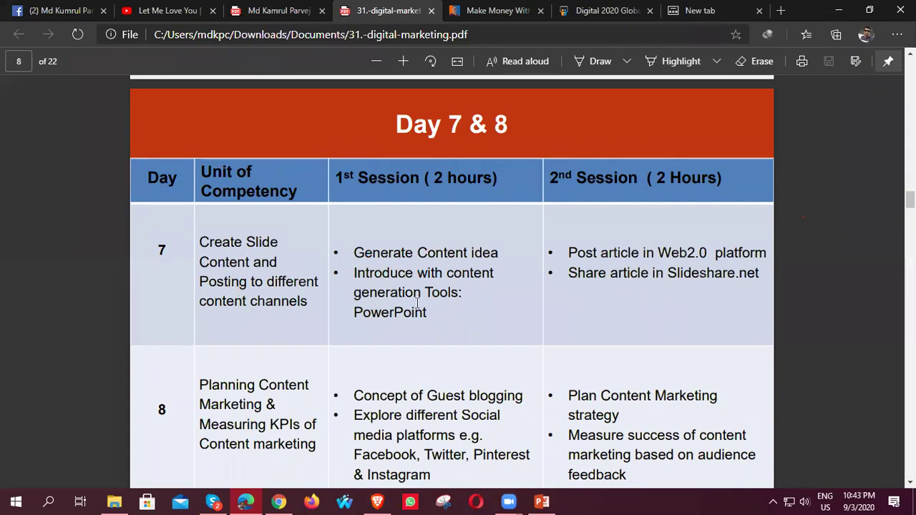
left_click(542, 502)
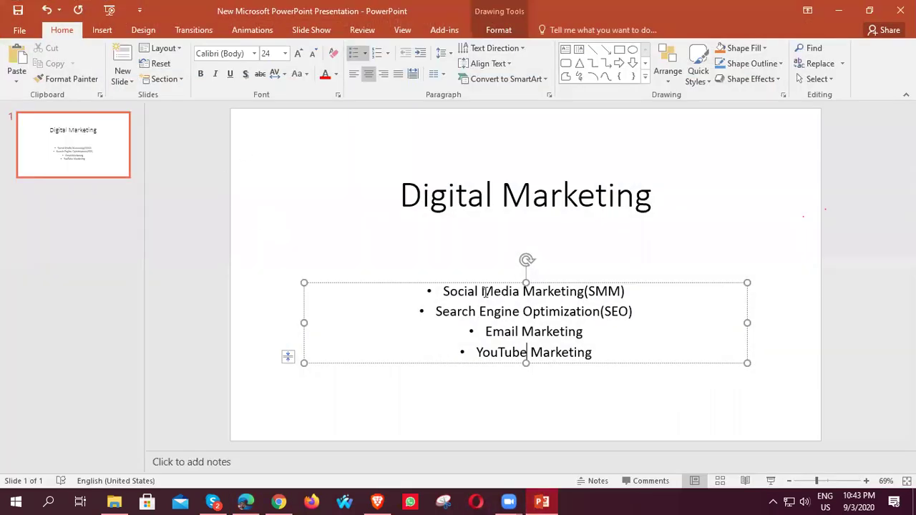
left_click(680, 387)
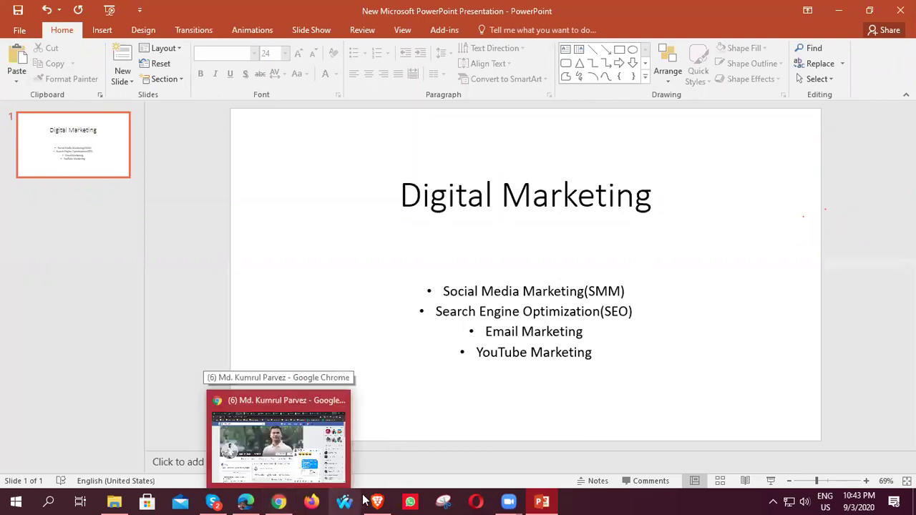
mouse_move(313, 501)
left_click(245, 501)
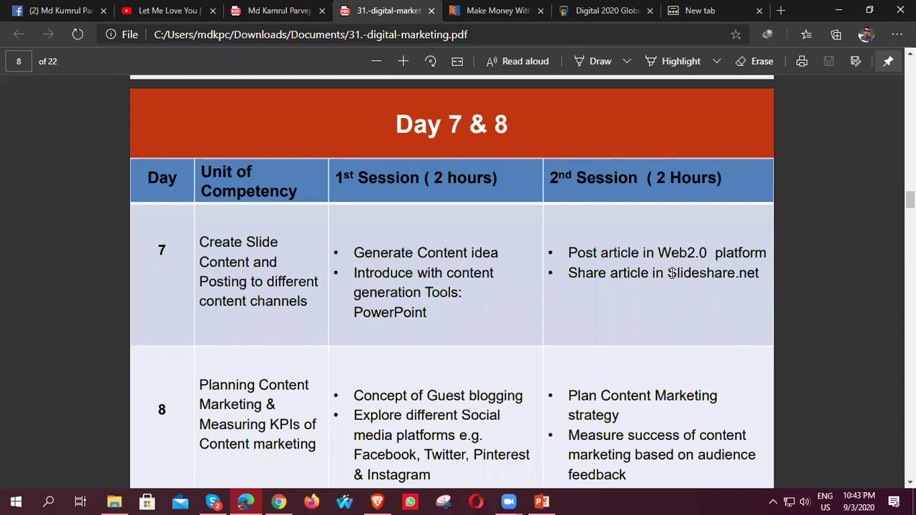
Step: Highlight Slideshare.net, Planning Content, guest blogging and the social platforms in the Day 7–8 rows
left_click_drag(672, 273, 767, 273)
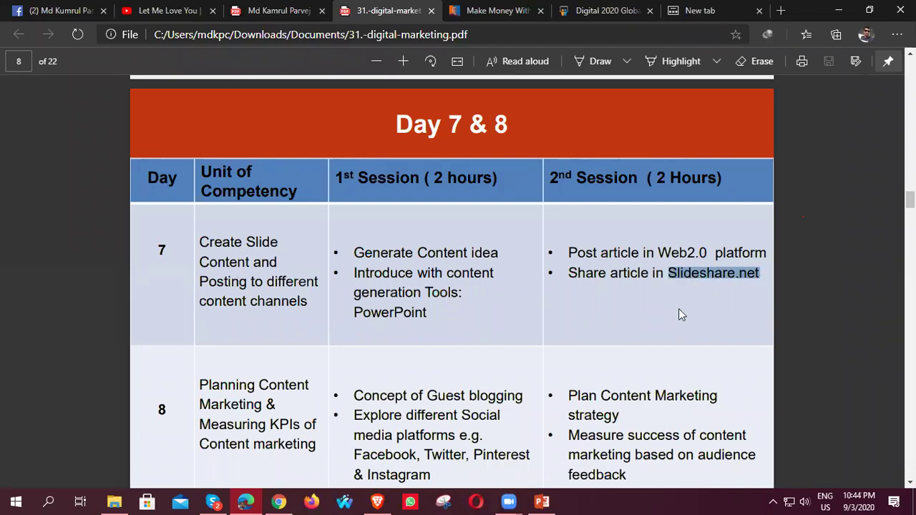
scroll(531, 346, "down", 3)
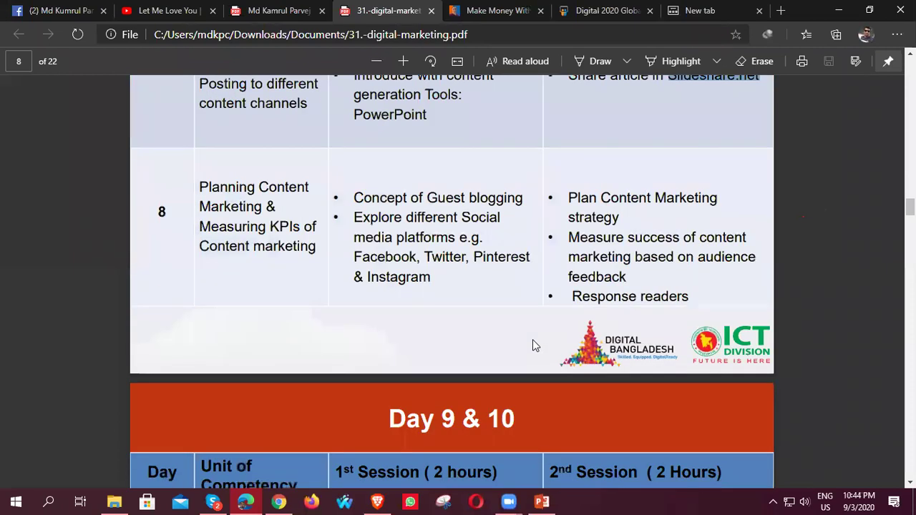
left_click_drag(201, 187, 309, 187)
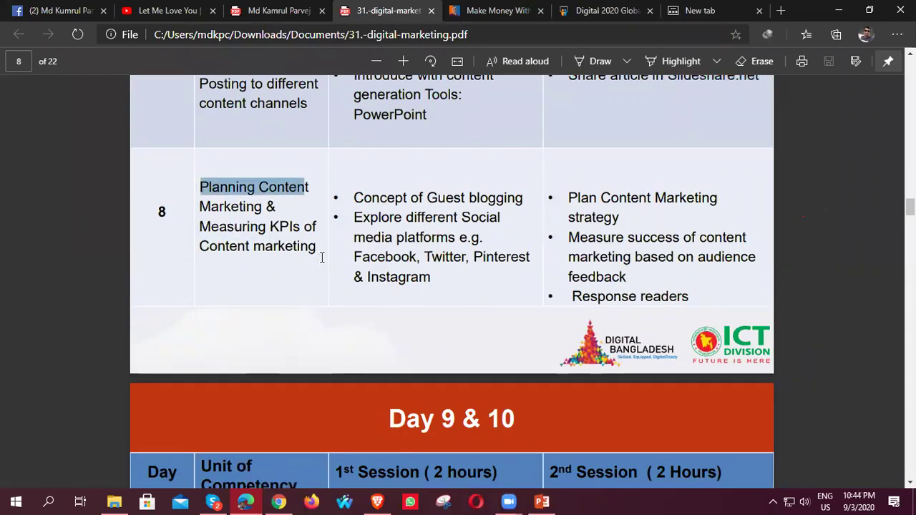
left_click_drag(356, 257, 530, 257)
left_click_drag(378, 257, 396, 276)
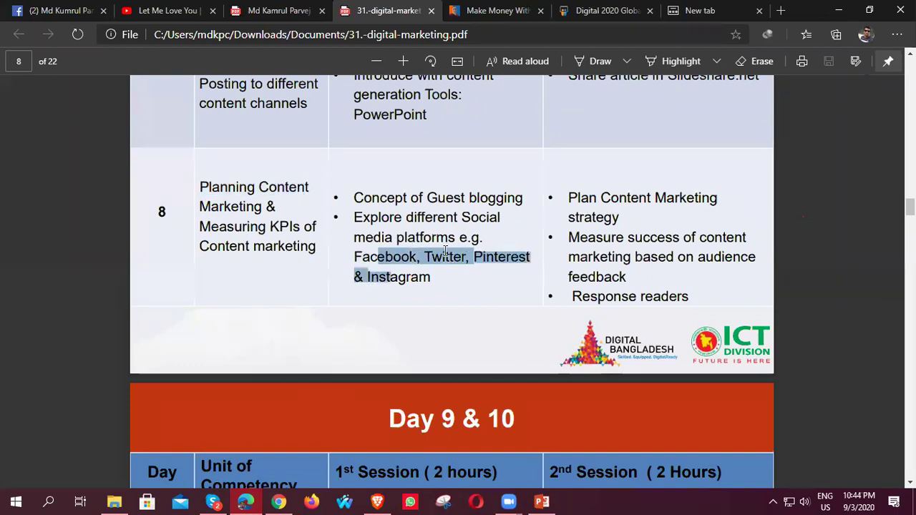
left_click(510, 206)
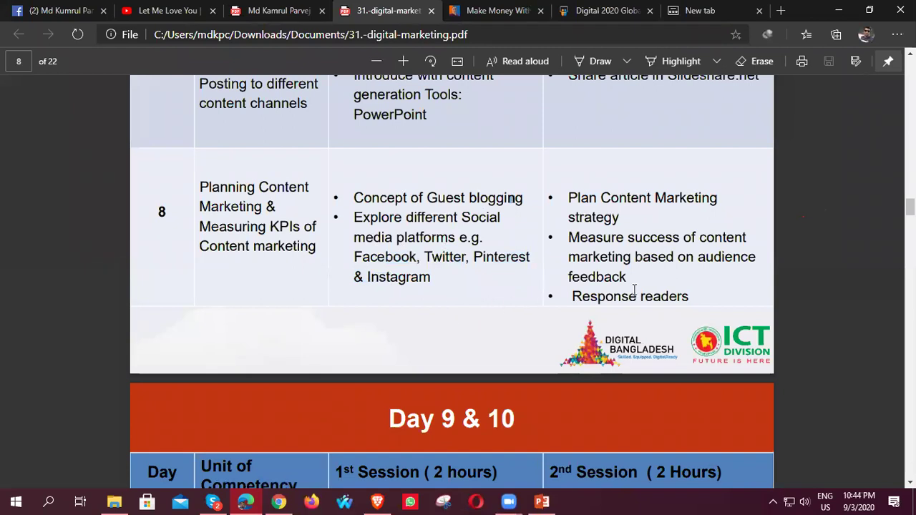
left_click_drag(355, 203, 444, 265)
left_click(469, 264)
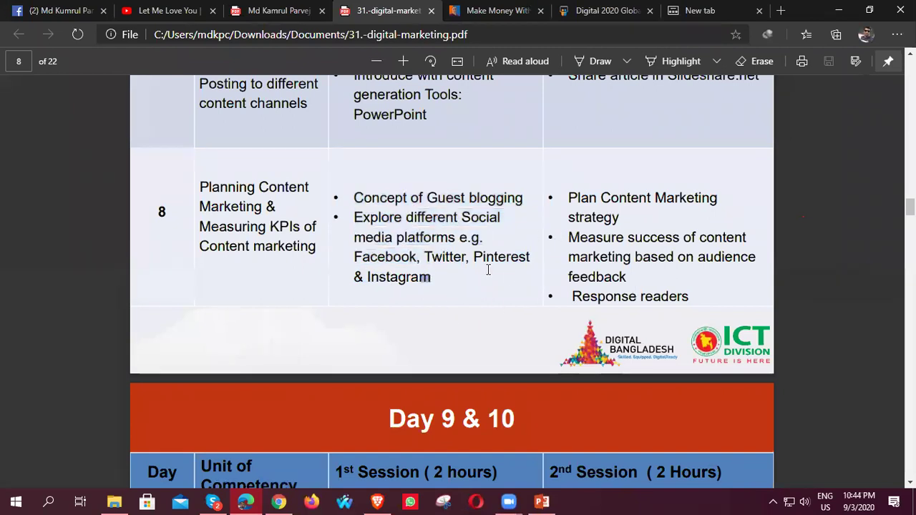
Step: Highlight Introduction to Wordpress, theme introduction, Free theme setup and customize in Day 9
scroll(482, 347, "down", 3)
scroll(301, 197, "down", 3)
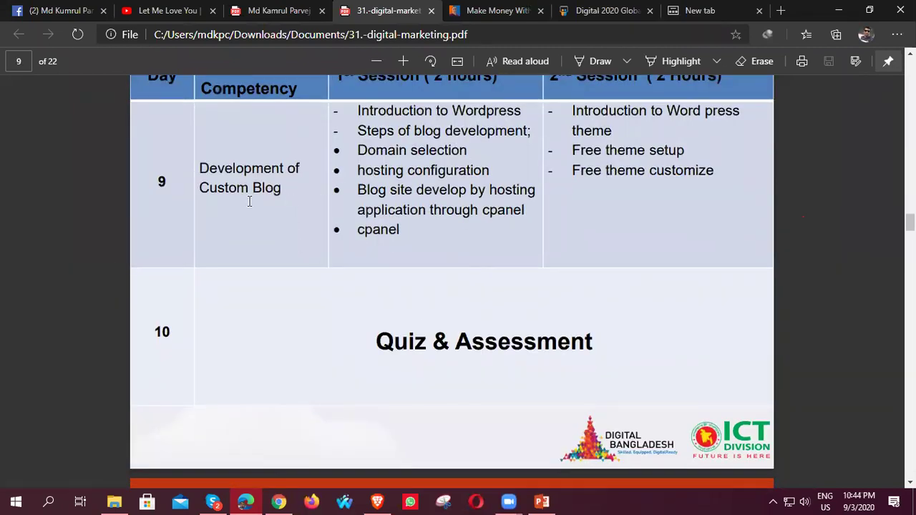
scroll(415, 240, "up", 1)
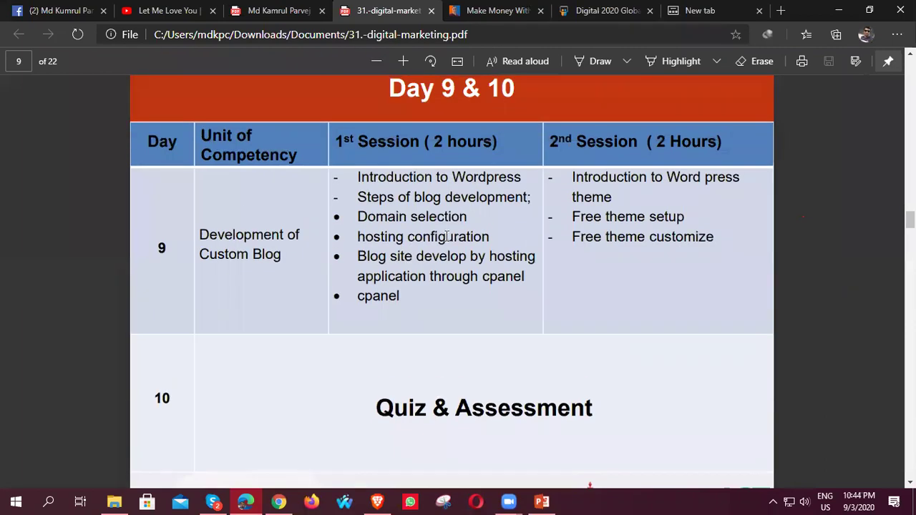
left_click_drag(361, 179, 520, 179)
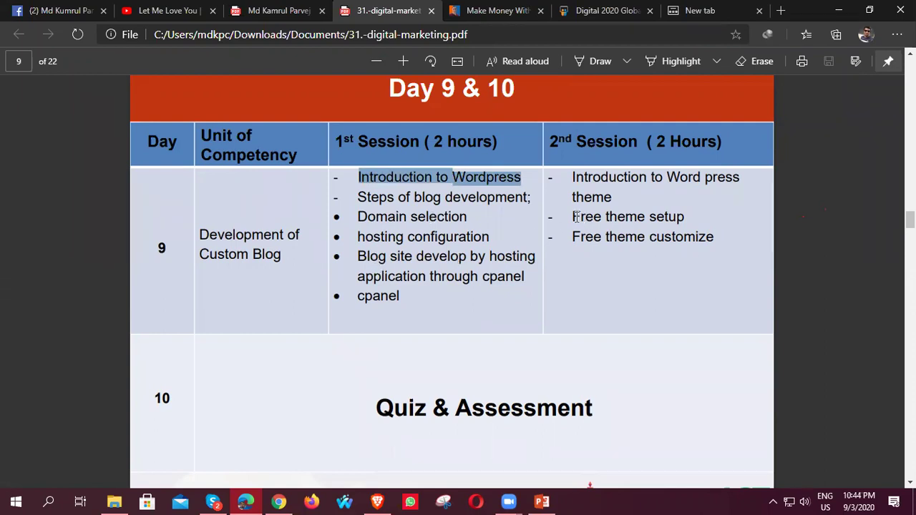
left_click_drag(573, 217, 716, 221)
left_click_drag(574, 237, 715, 238)
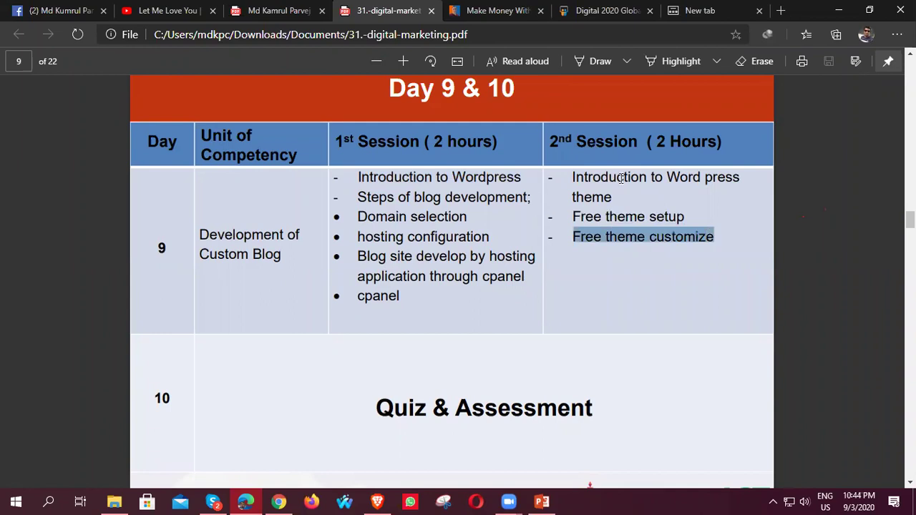
left_click_drag(573, 178, 617, 197)
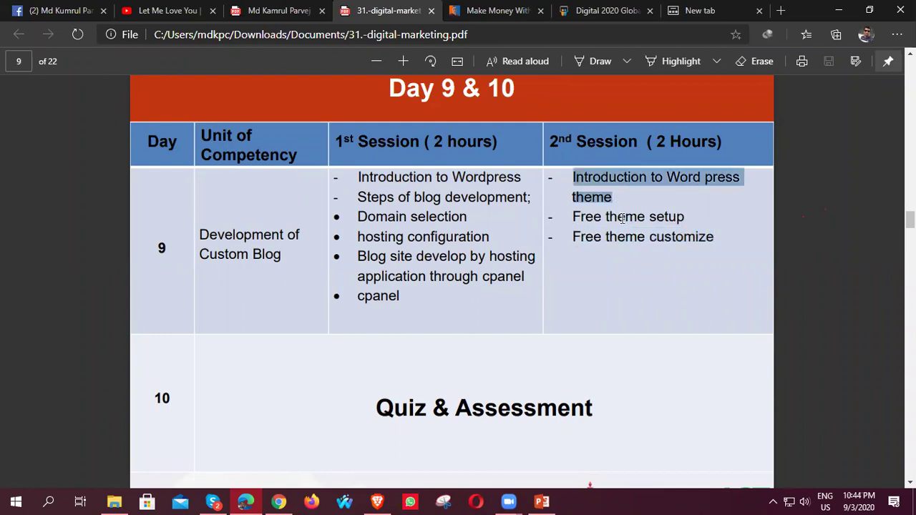
Step: Switch to the Make Money With Jason website tab
scroll(476, 329, "down", 3)
scroll(483, 327, "up", 6)
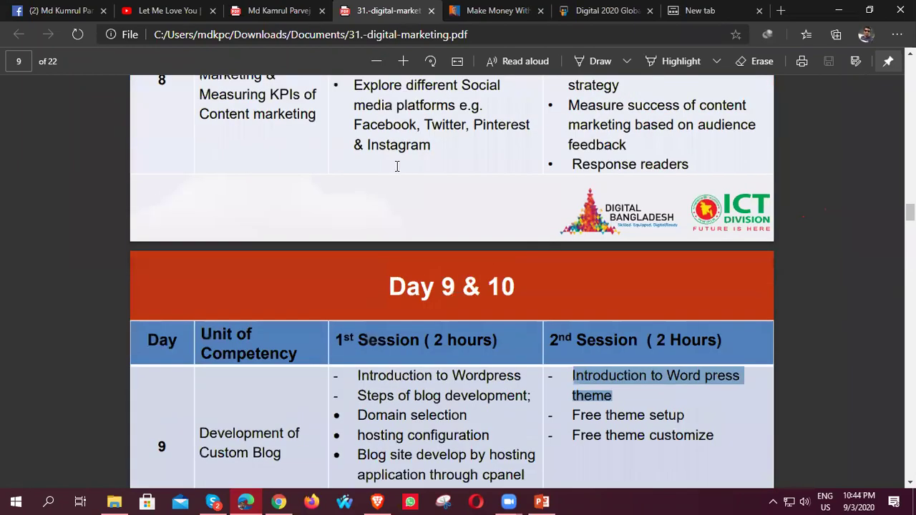
left_click(482, 6)
Step: Append /wp- to the site address and log in to the WordPress dashboard
left_click(326, 33)
left_click(354, 34)
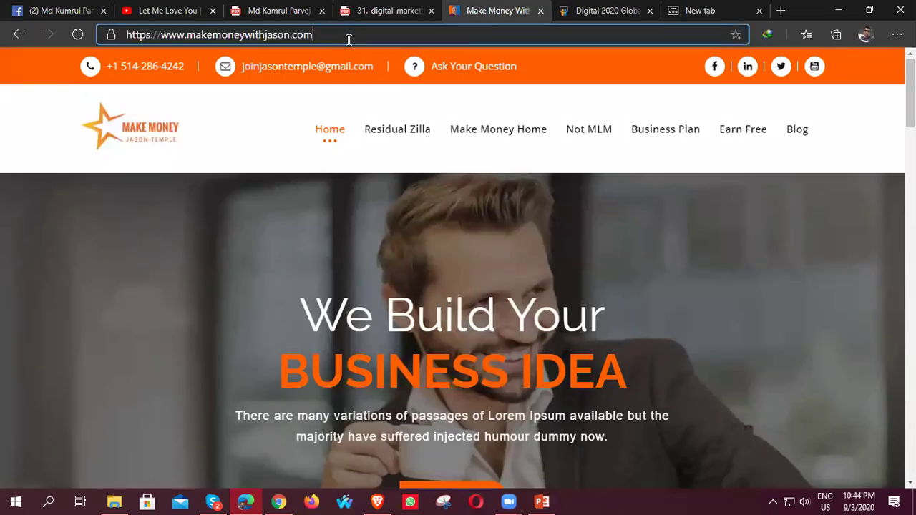
type("/")
type("wp-")
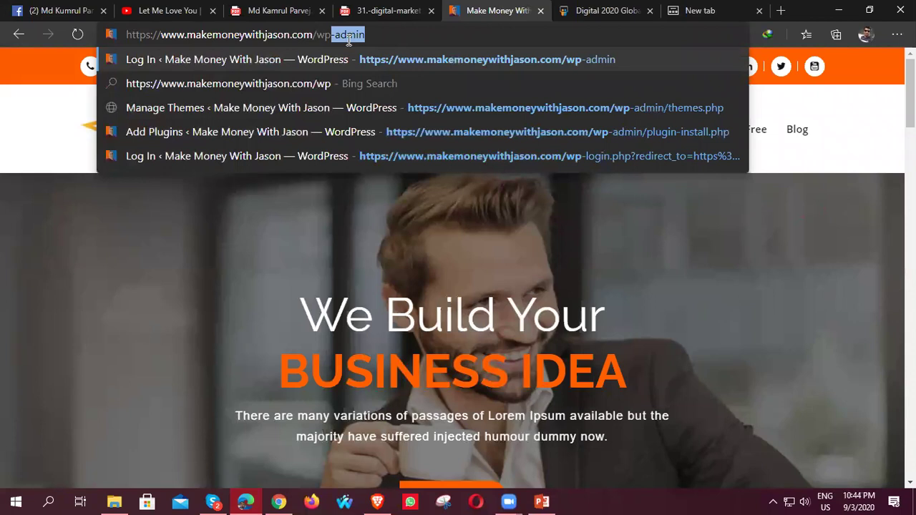
key("Return")
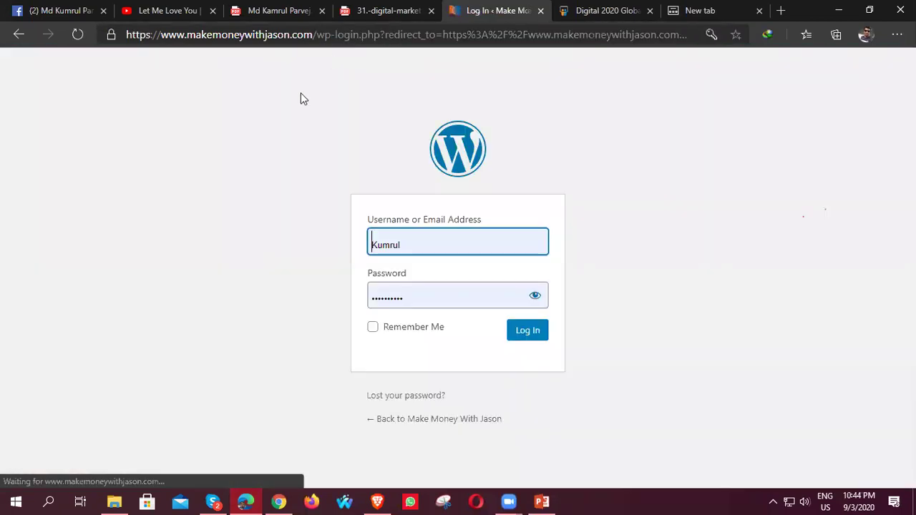
left_click(528, 333)
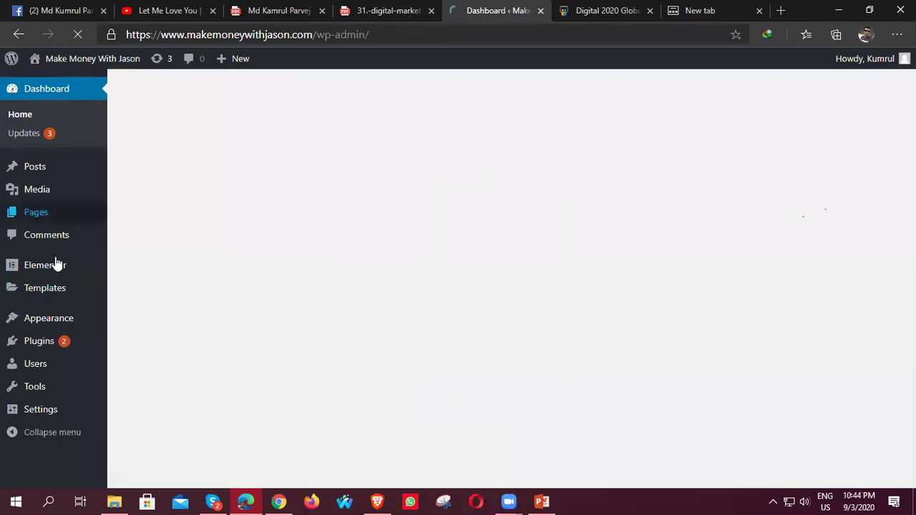
Step: Open the All Posts list from the WordPress admin sidebar
scroll(74, 287, "down", 3)
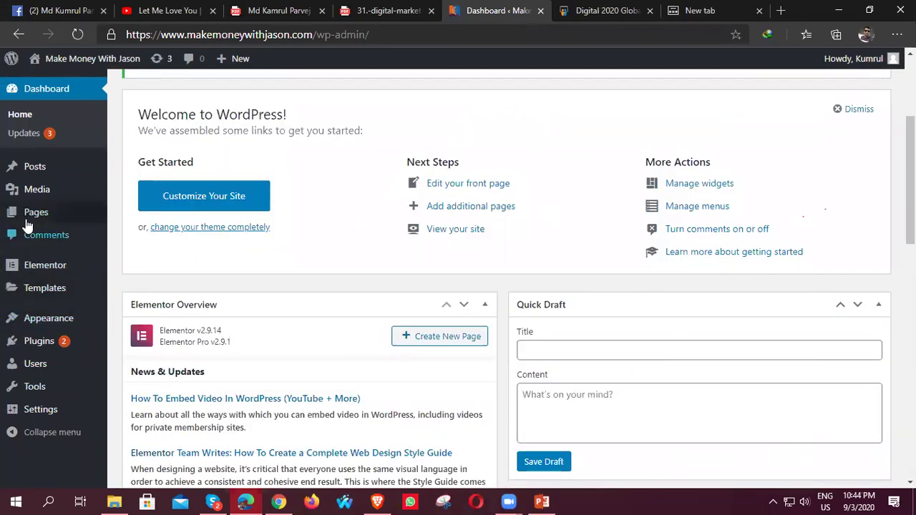
mouse_move(41, 207)
left_click(57, 169)
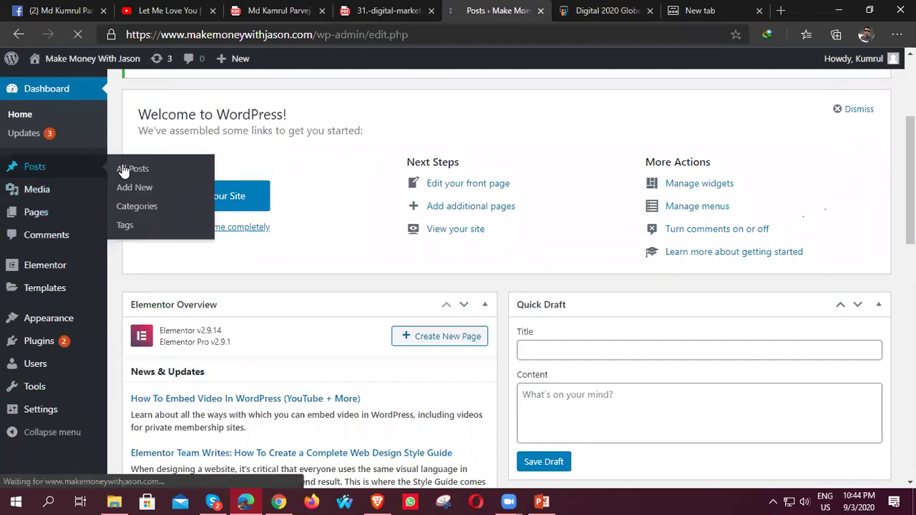
mouse_move(176, 399)
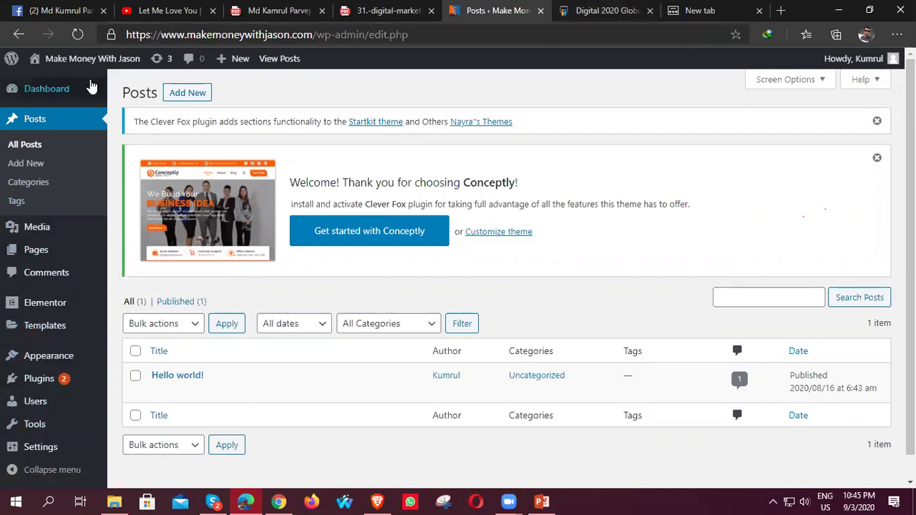
Step: Visit the live Make Money With Jason homepage and scroll down to the Hello world! post
mouse_move(57, 59)
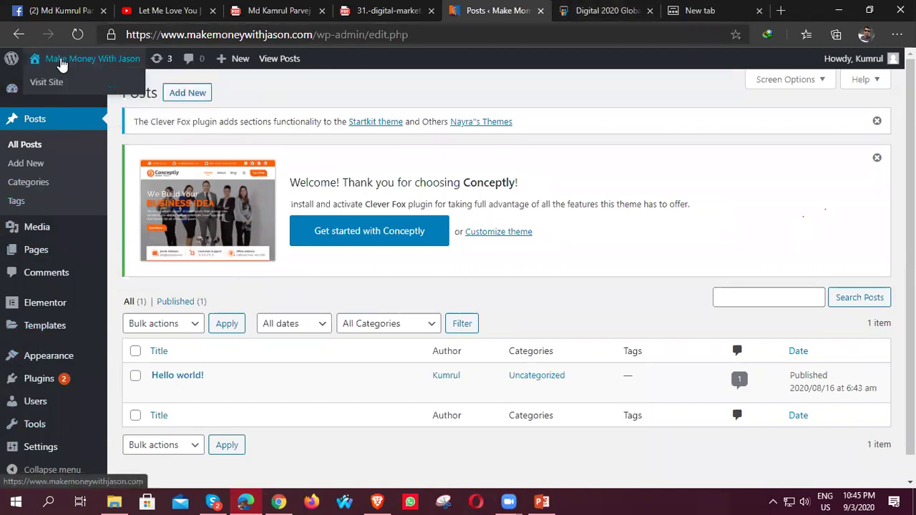
left_click(54, 82)
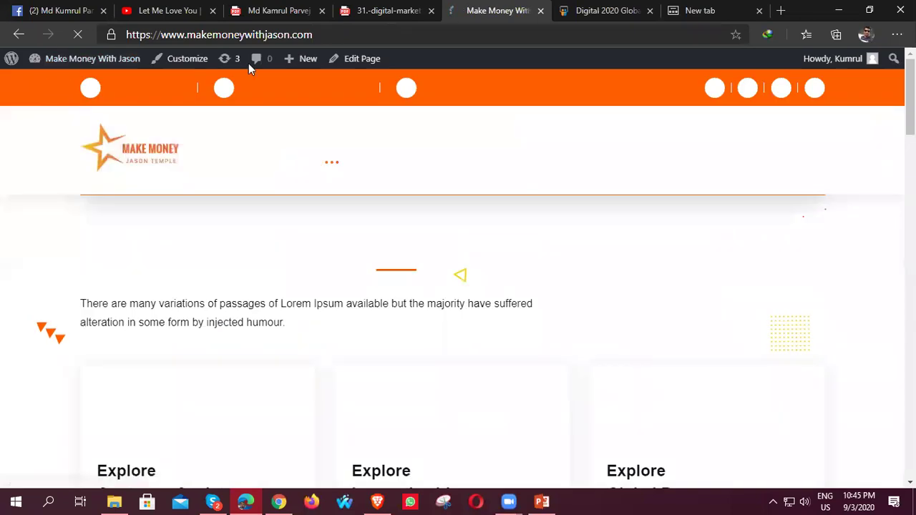
scroll(485, 369, "down", 15)
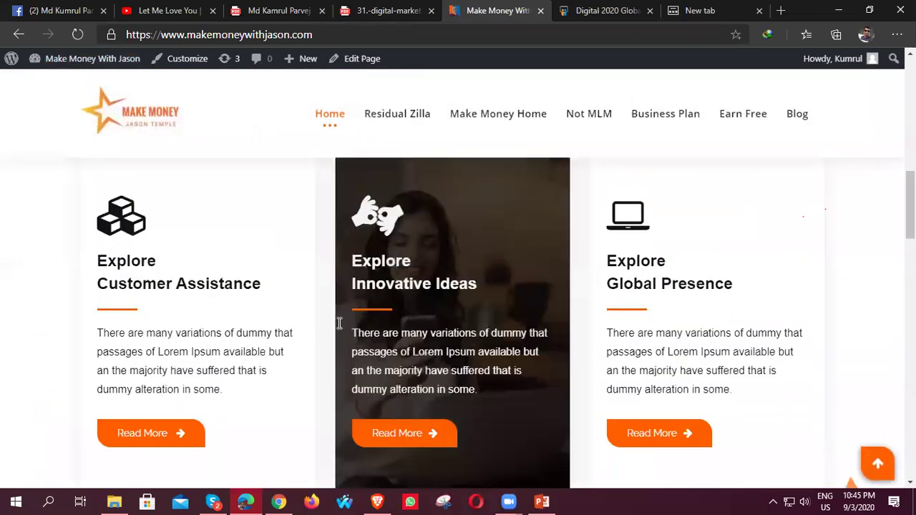
scroll(315, 340, "up", 5)
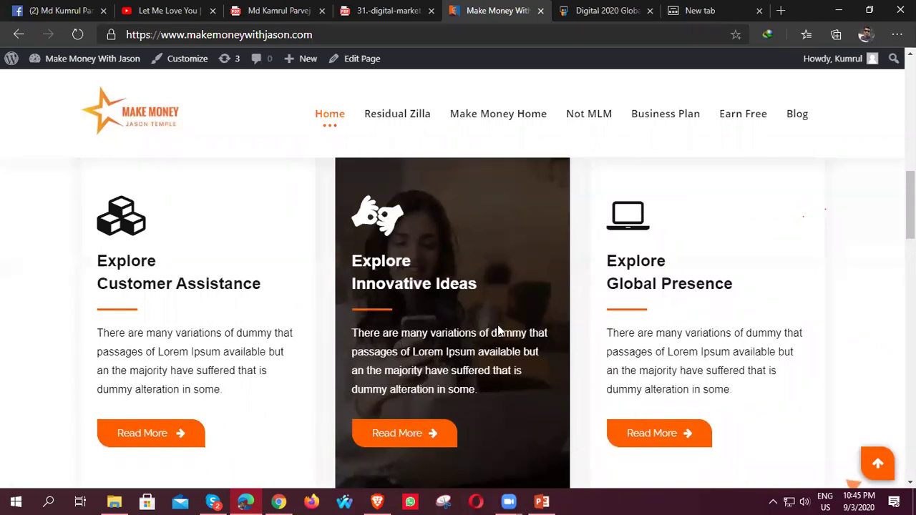
scroll(499, 344, "down", 15)
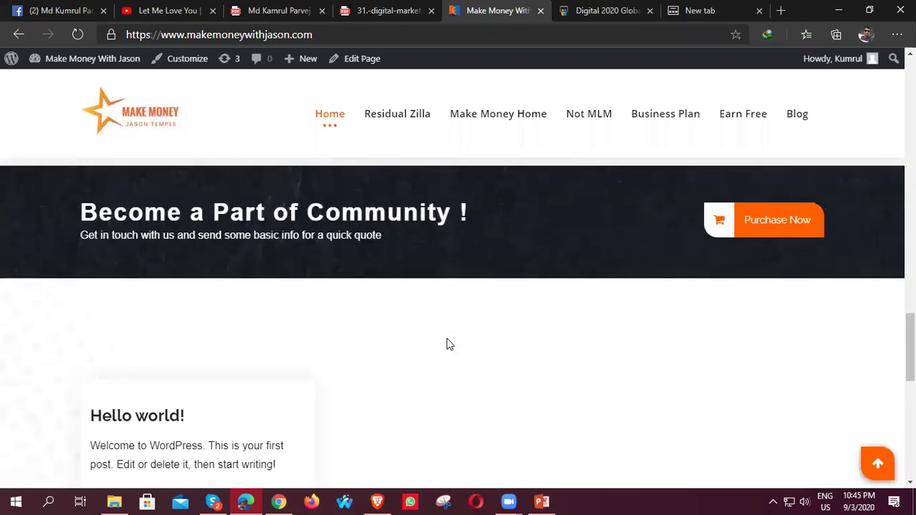
scroll(430, 326, "down", 5)
scroll(404, 339, "up", 8)
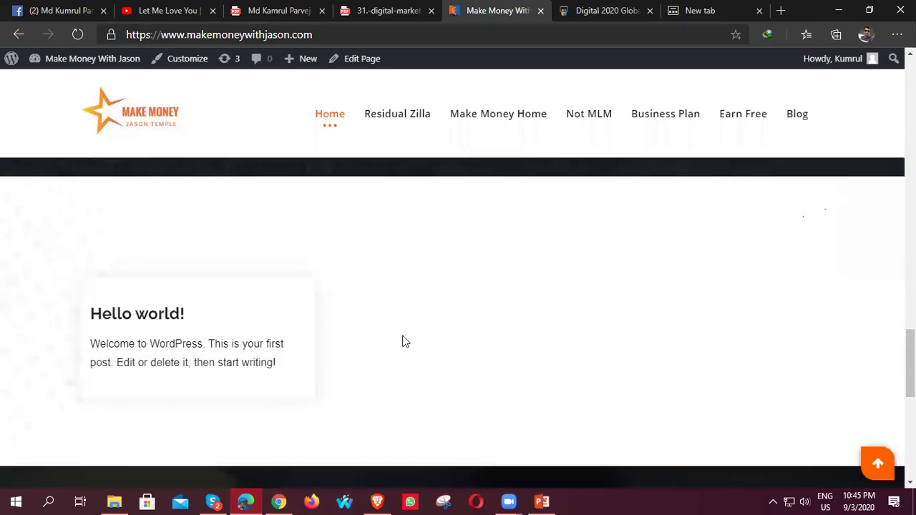
scroll(405, 288, "up", 10)
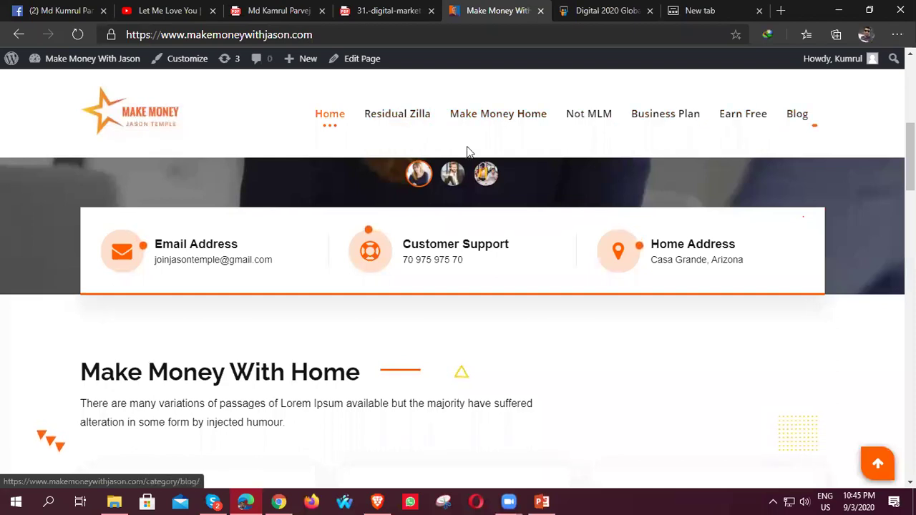
scroll(324, 381, "down", 10)
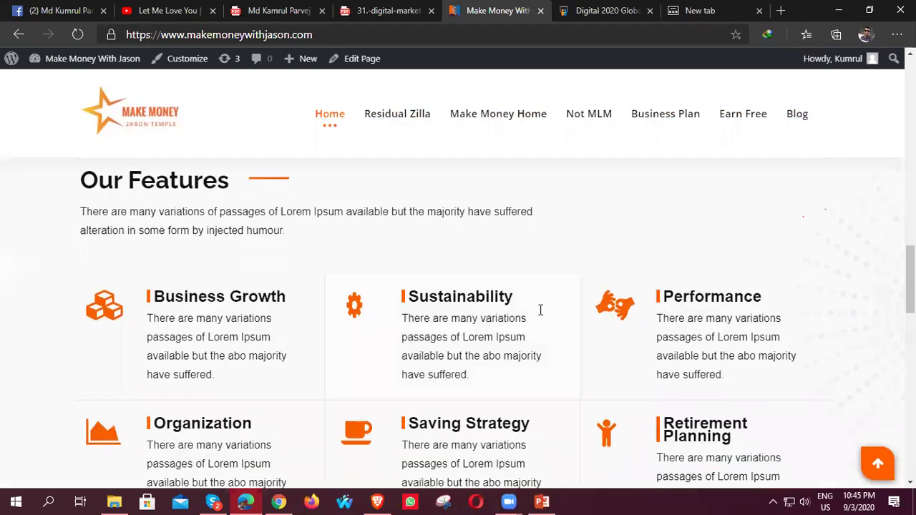
scroll(464, 345, "down", 3)
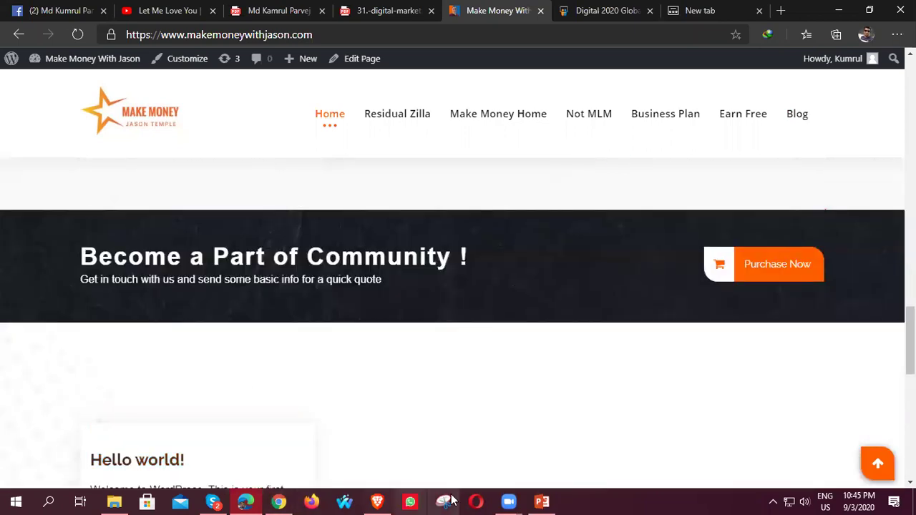
left_click(279, 501)
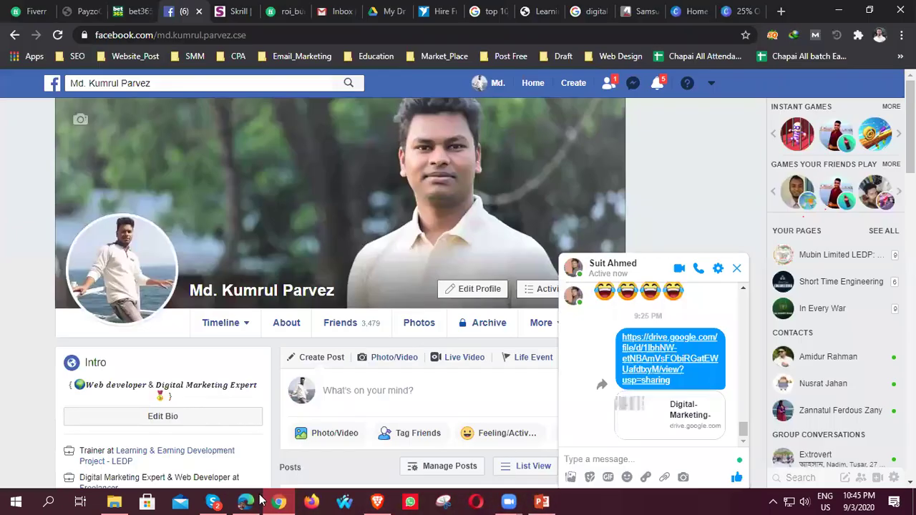
left_click(251, 500)
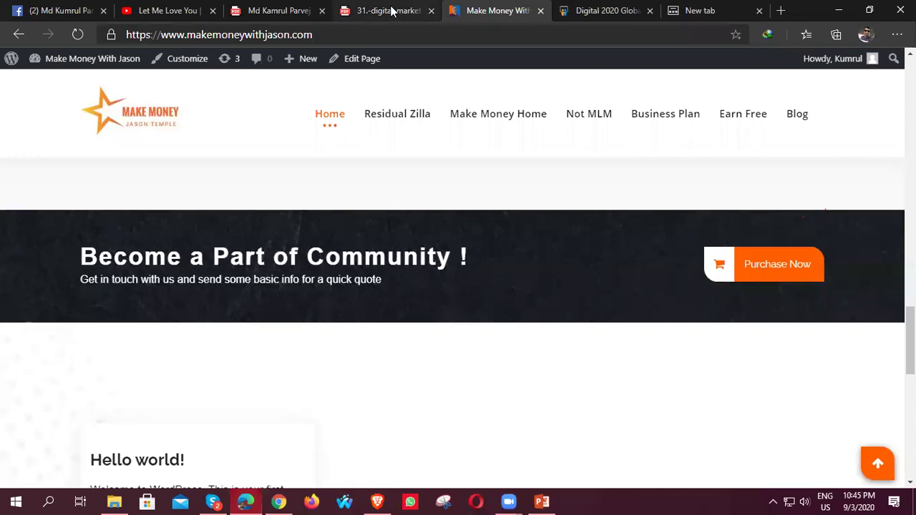
Step: Return to the syllabus PDF and highlight 'Introduce with Facebook marketing' in the Day 11 row
left_click(395, 10)
scroll(397, 330, "down", 2)
scroll(394, 327, "up", 4)
scroll(395, 333, "down", 3)
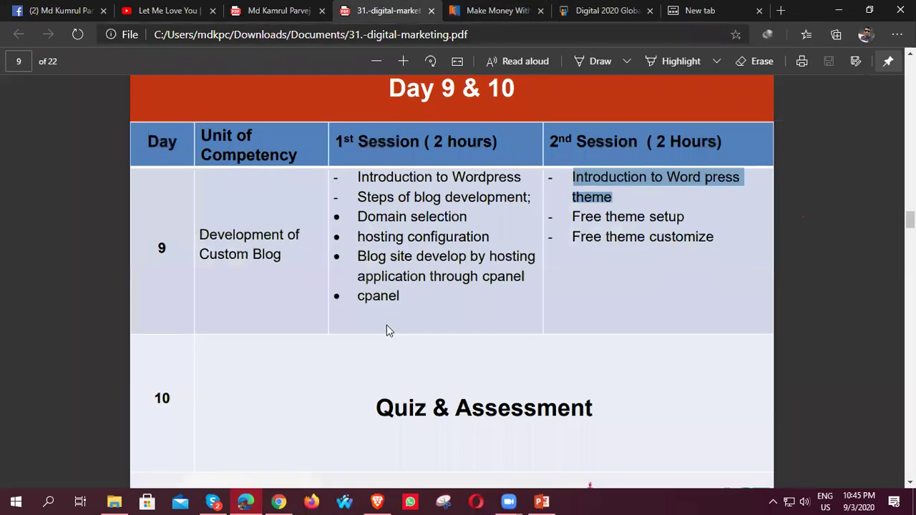
scroll(557, 327, "down", 3)
scroll(557, 327, "down", 3)
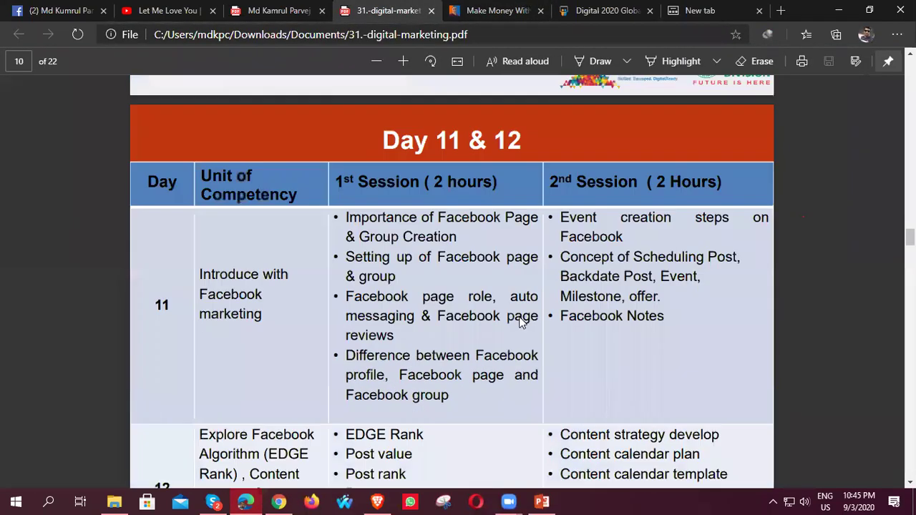
scroll(480, 322, "up", 1)
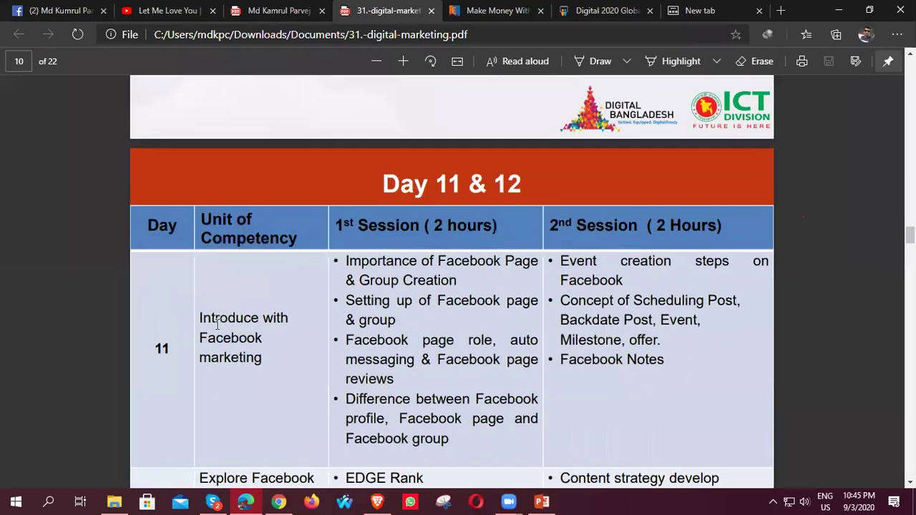
left_click_drag(201, 318, 271, 356)
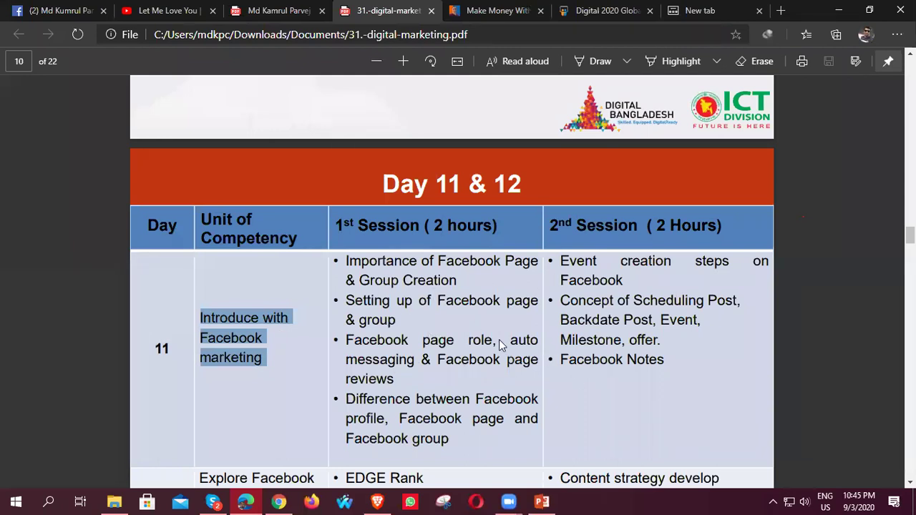
scroll(331, 262, "down", 2)
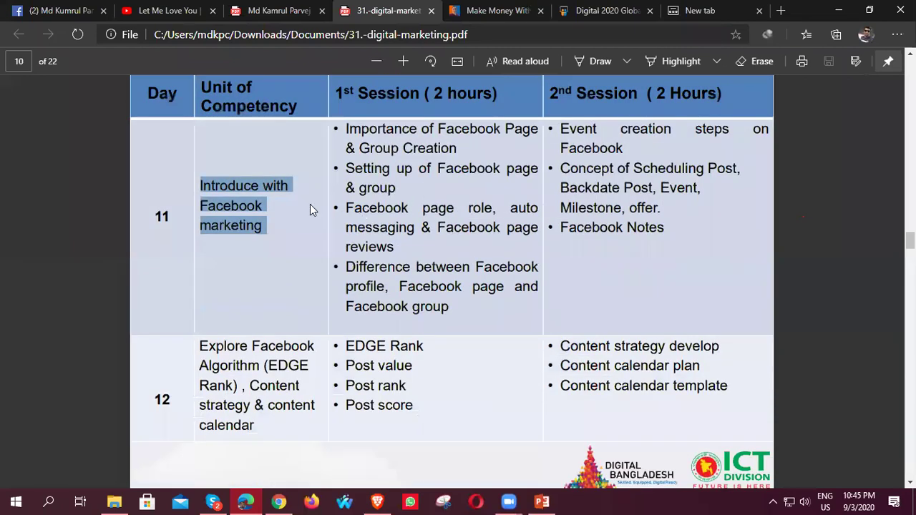
left_click(210, 184)
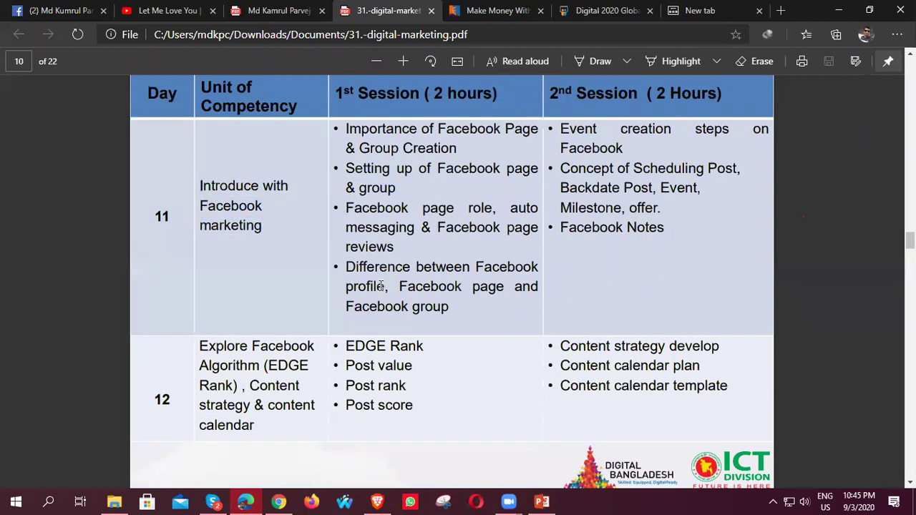
Step: Highlight the Day 11 Facebook page, group and Facebook Notes topics
left_click_drag(438, 227, 446, 238)
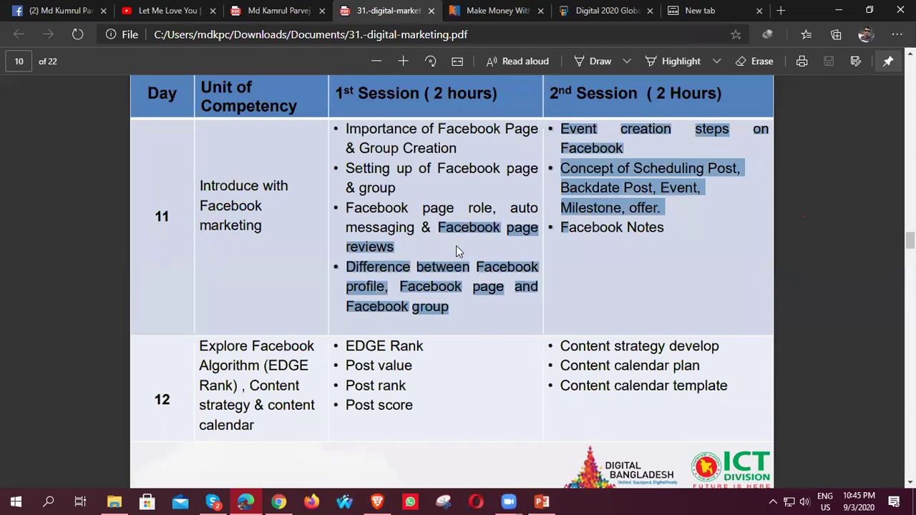
left_click(459, 251)
left_click_drag(360, 228, 415, 228)
left_click_drag(359, 189, 398, 191)
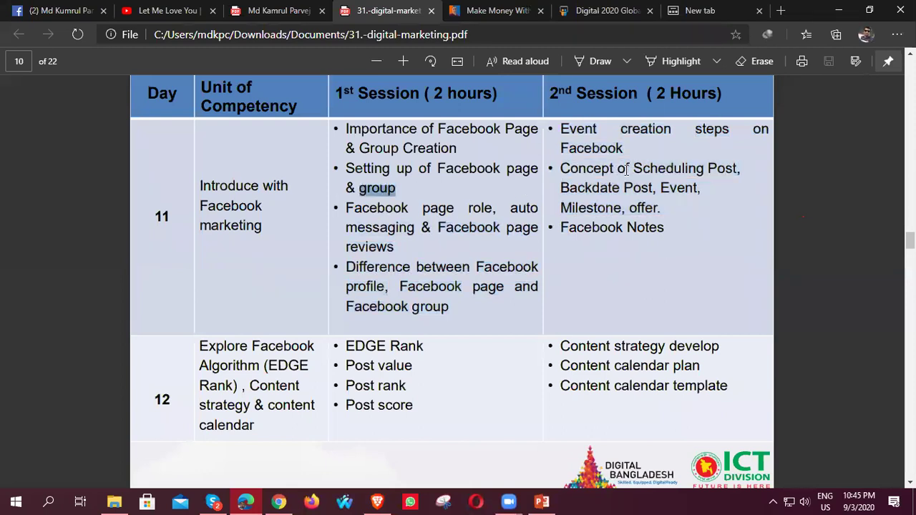
left_click_drag(562, 227, 657, 229)
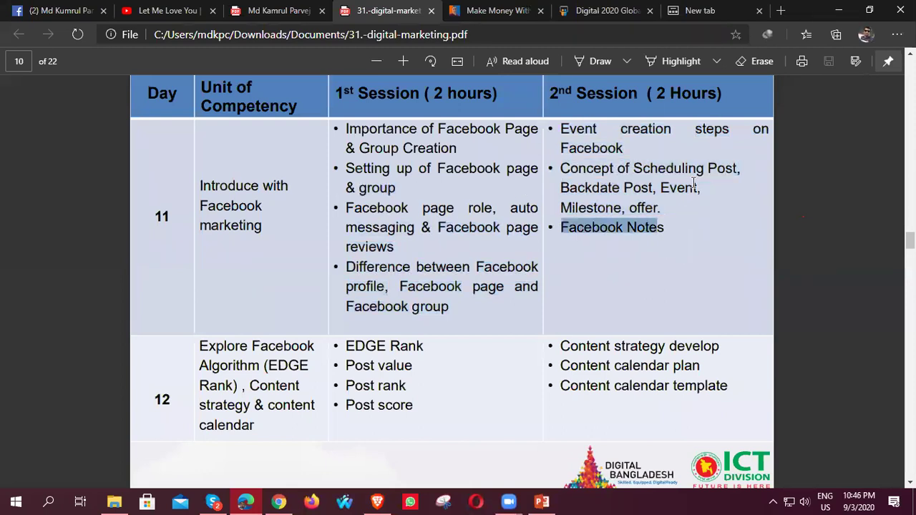
Step: Highlight Facebook Algorithm (EDGE Rank) and Content in the Day 12 row
scroll(437, 320, "down", 2)
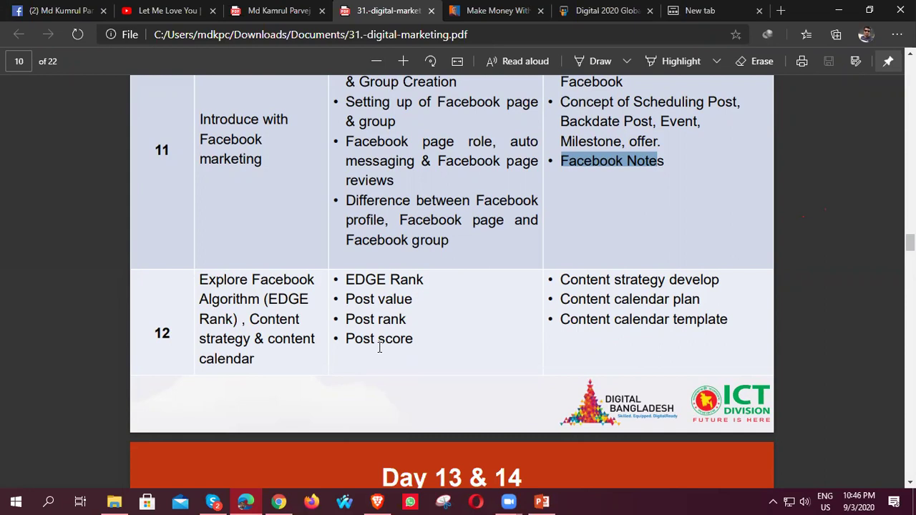
left_click_drag(254, 279, 286, 362)
left_click(262, 360)
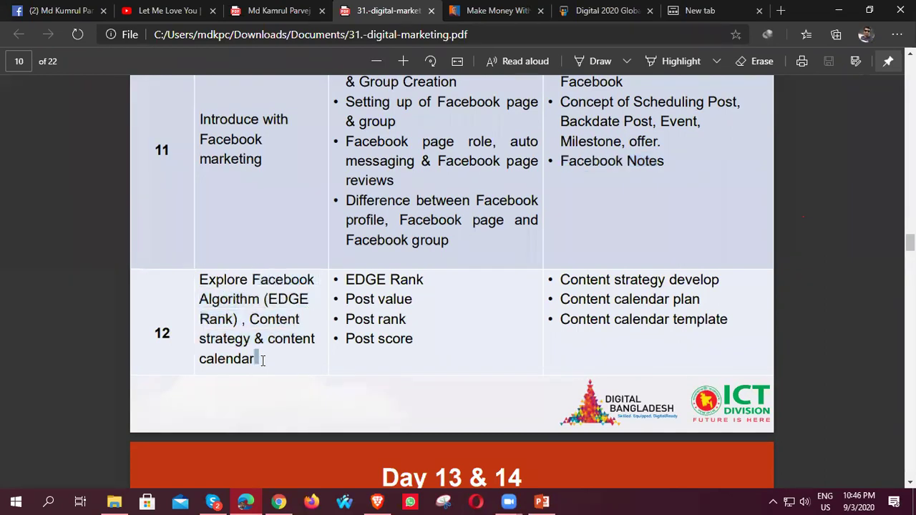
left_click_drag(254, 280, 287, 362)
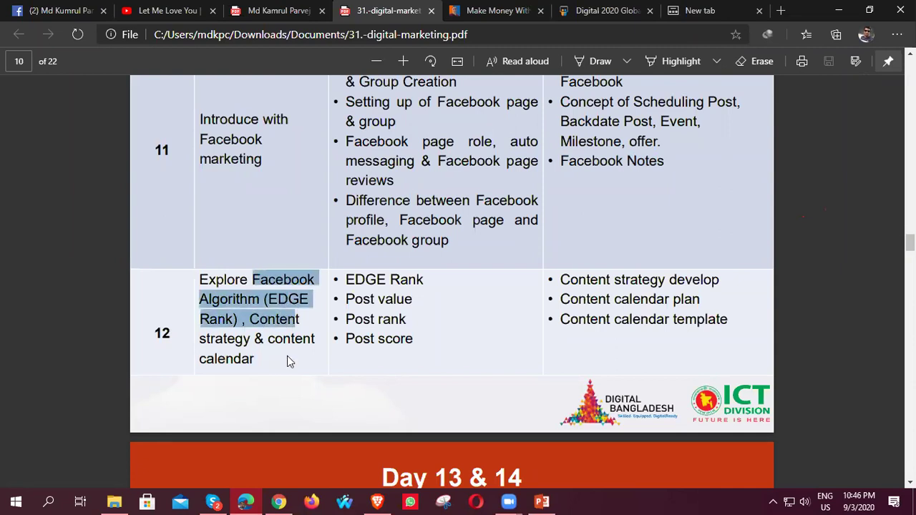
scroll(320, 383, "down", 3)
Step: Highlight the Day 13 'Explore Lead Generation and Lead Nurturing' unit on page 11
scroll(339, 337, "up", 2)
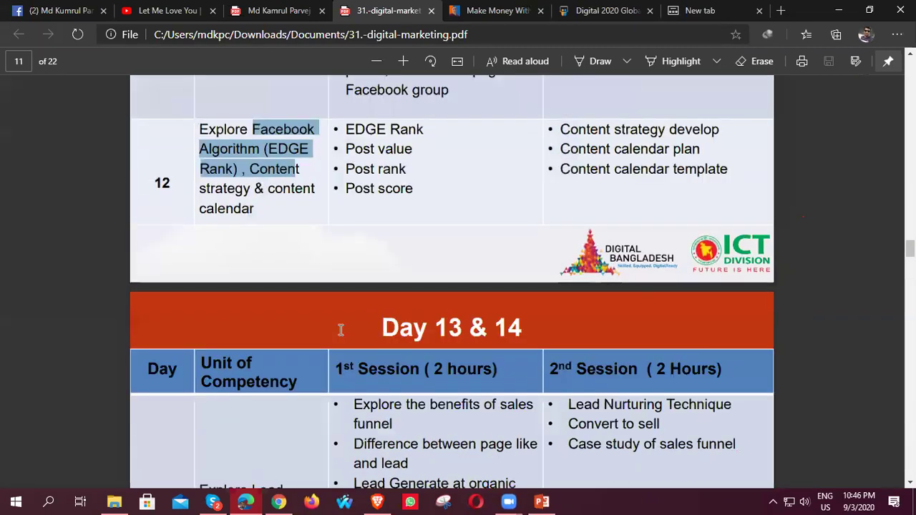
left_click(229, 235)
scroll(273, 313, "down", 5)
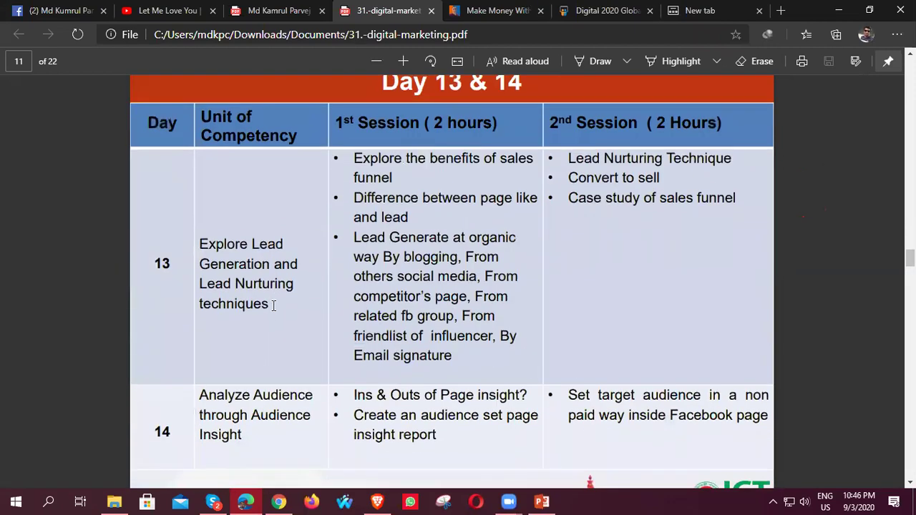
left_click_drag(249, 244, 289, 283)
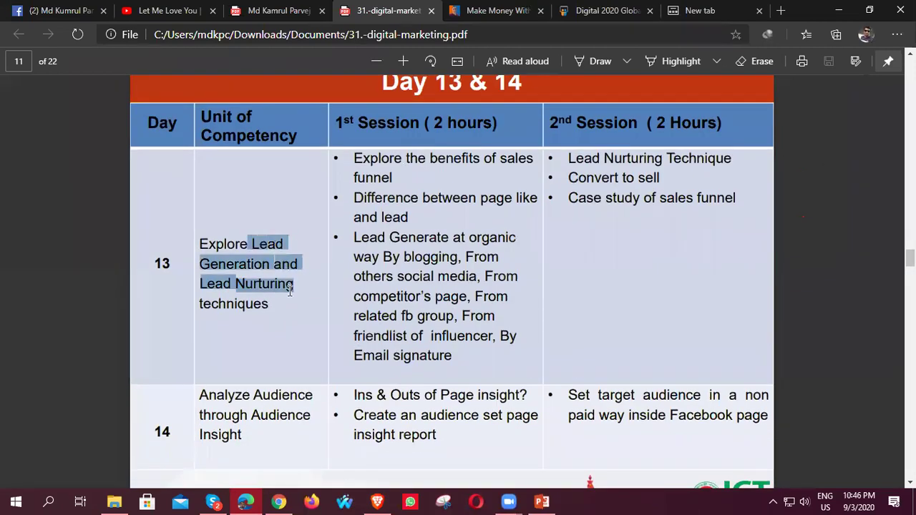
left_click(307, 332)
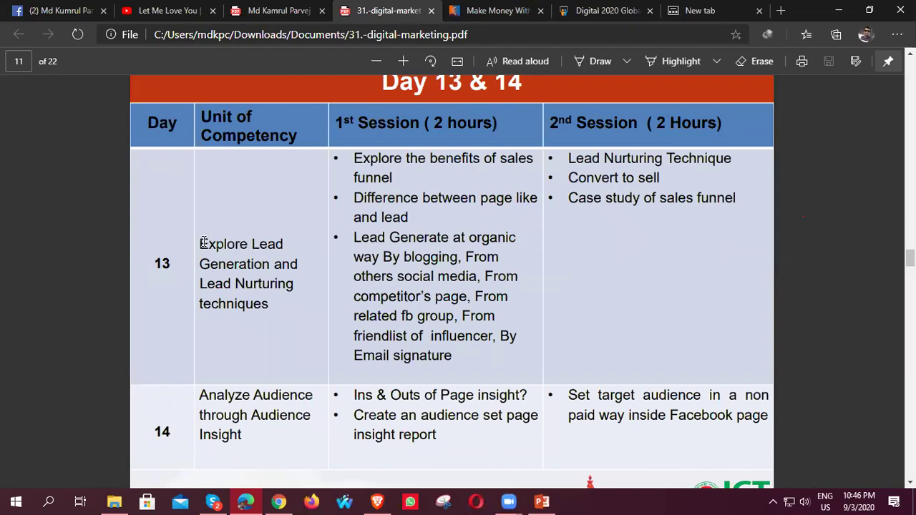
left_click_drag(201, 244, 284, 302)
left_click(282, 302)
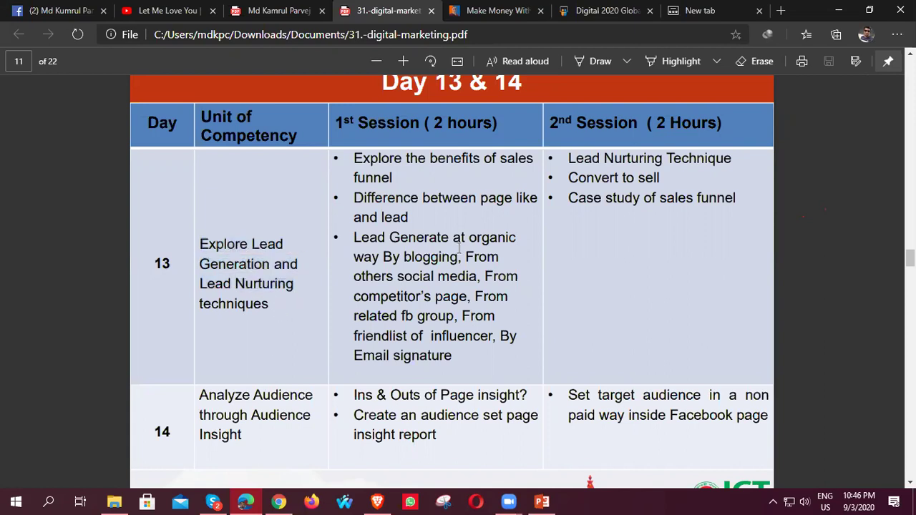